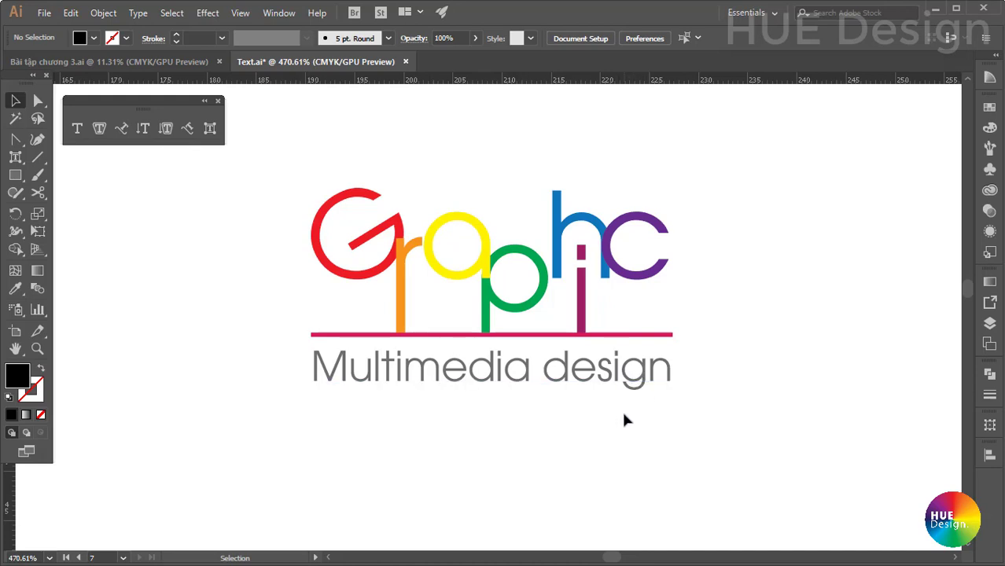
Type 'Graphic' below the logo and enlarge it proportionally to about 60 pt.
scroll(495, 361, "down", 3)
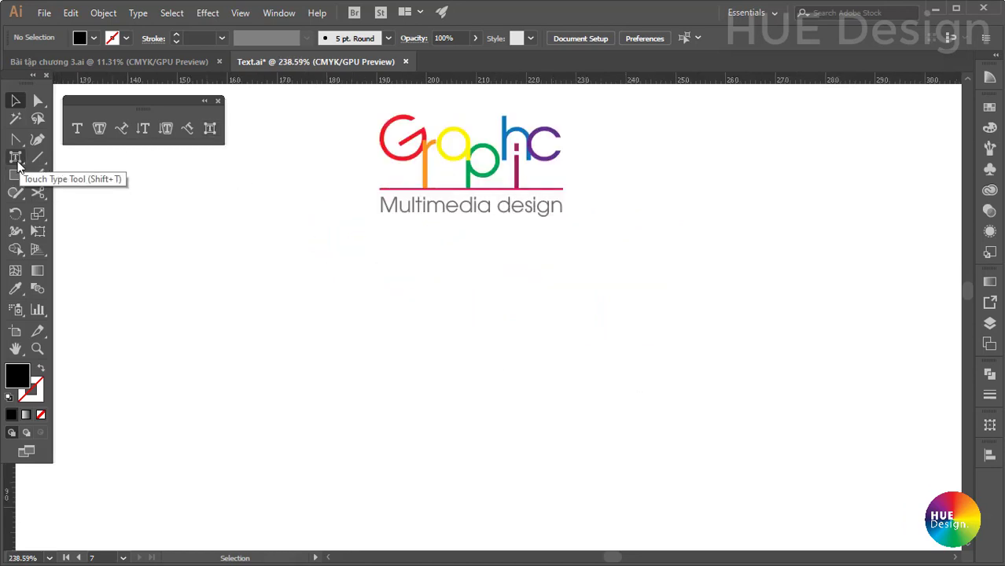
key("t")
left_click(292, 375)
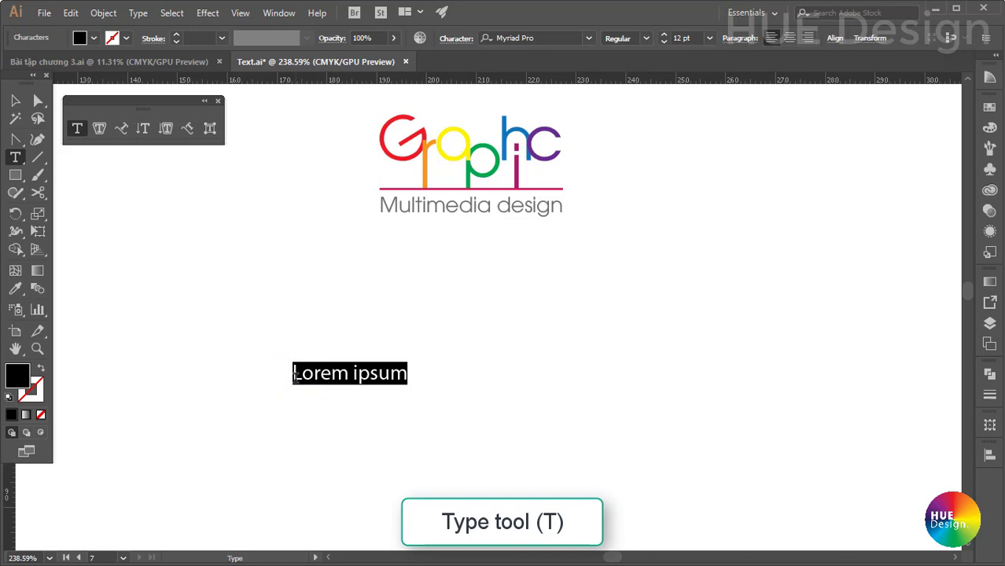
type("Graphic")
key("Escape")
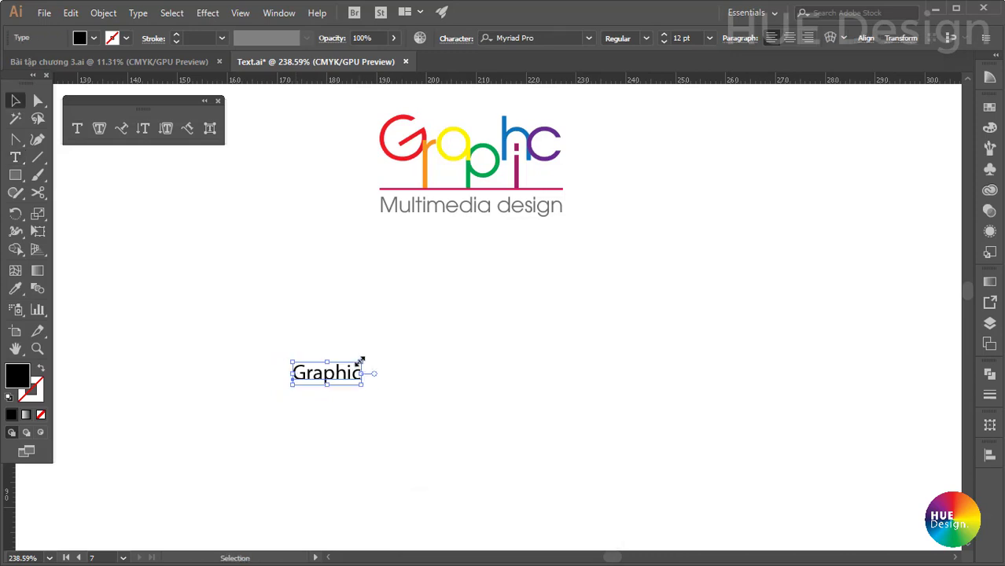
mouse_move(362, 363)
left_mouse_down()
mouse_move(526, 283)
mouse_move(652, 245)
left_mouse_up()
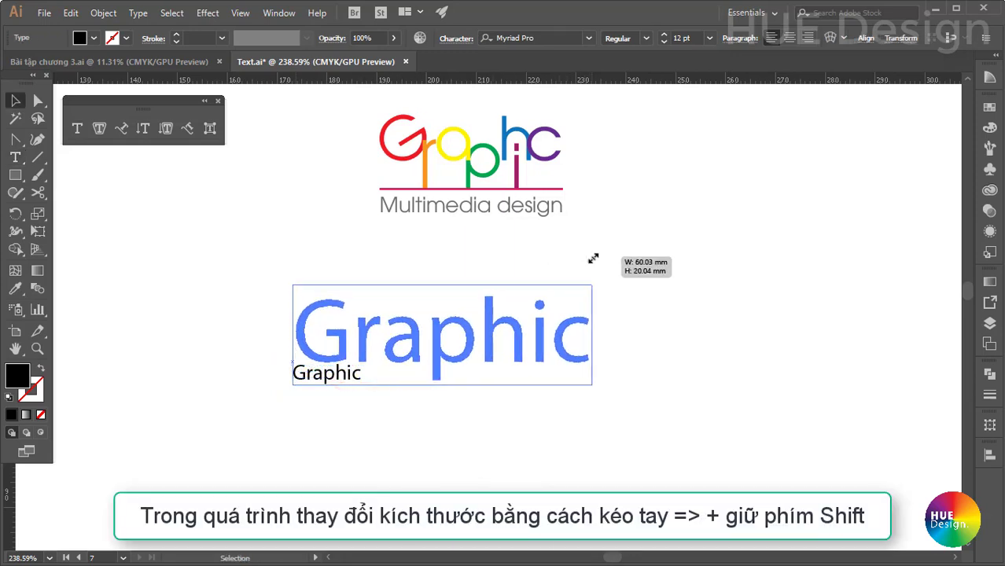
Set the Graphic text's font to UTM Avo and reselect the word.
left_click(540, 38)
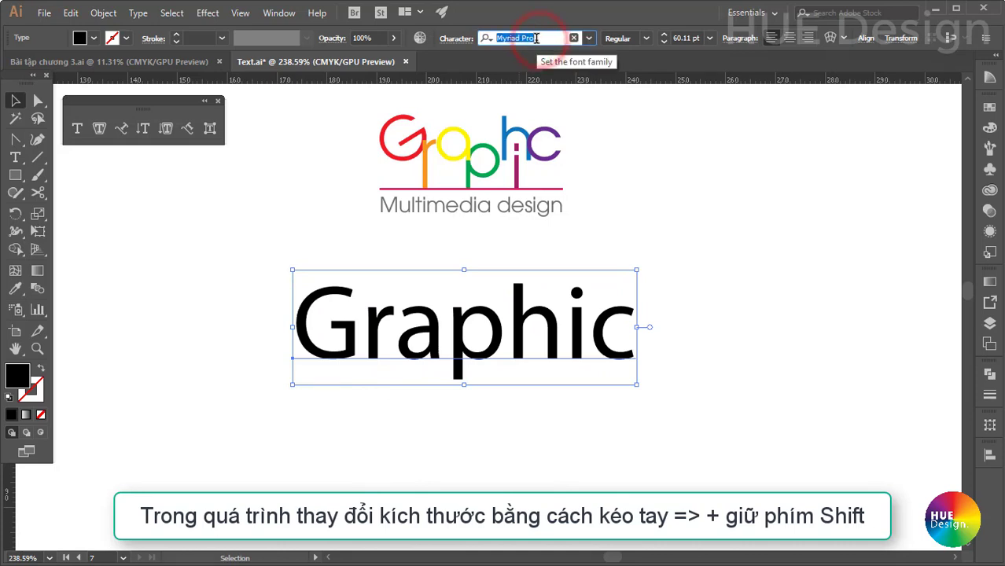
type("utm")
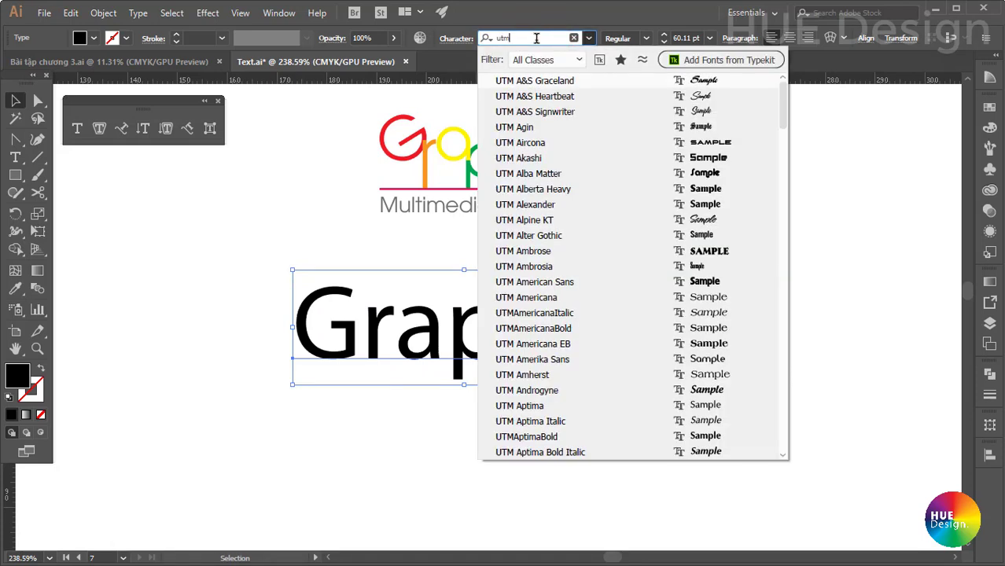
type(" avo")
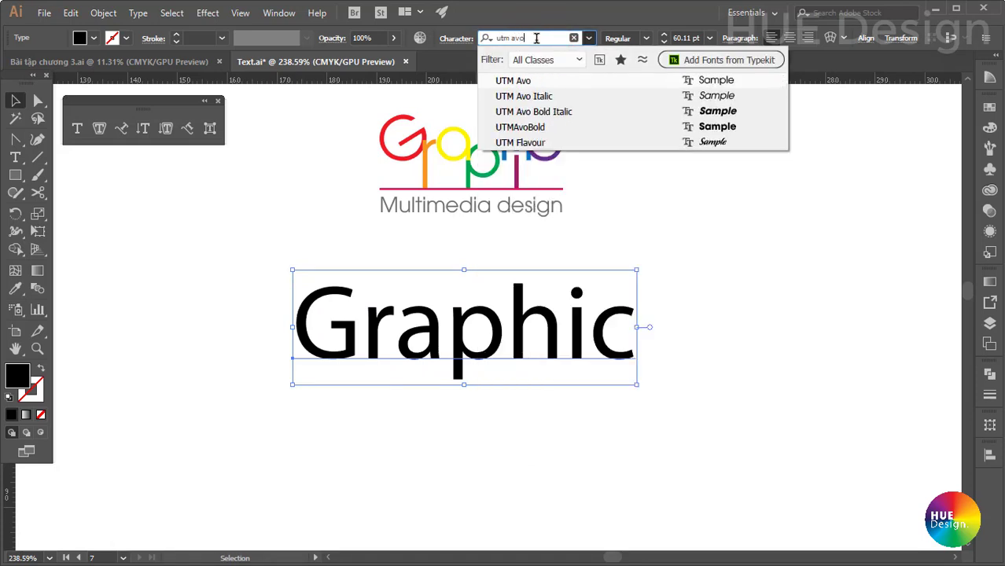
key("Return")
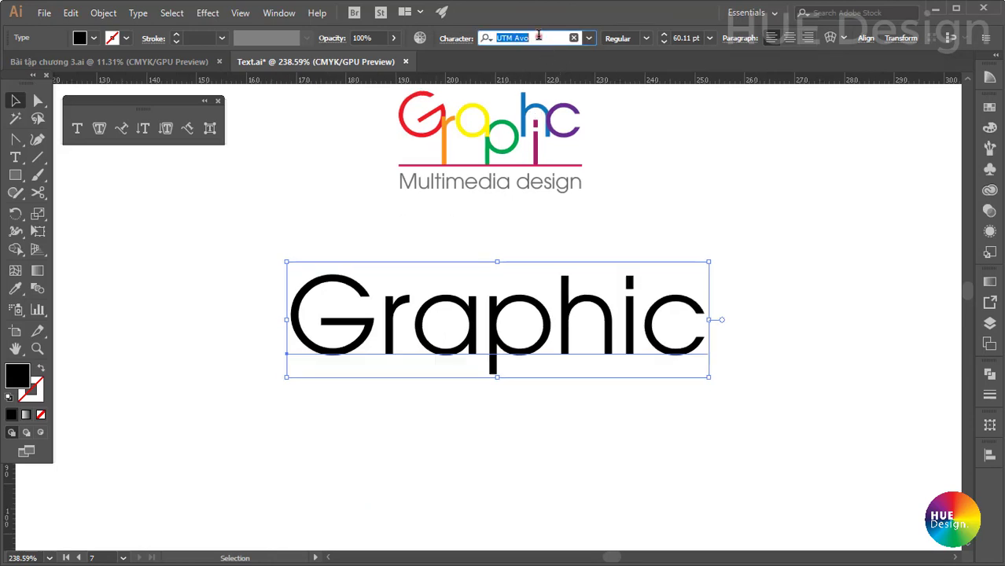
left_click(540, 37)
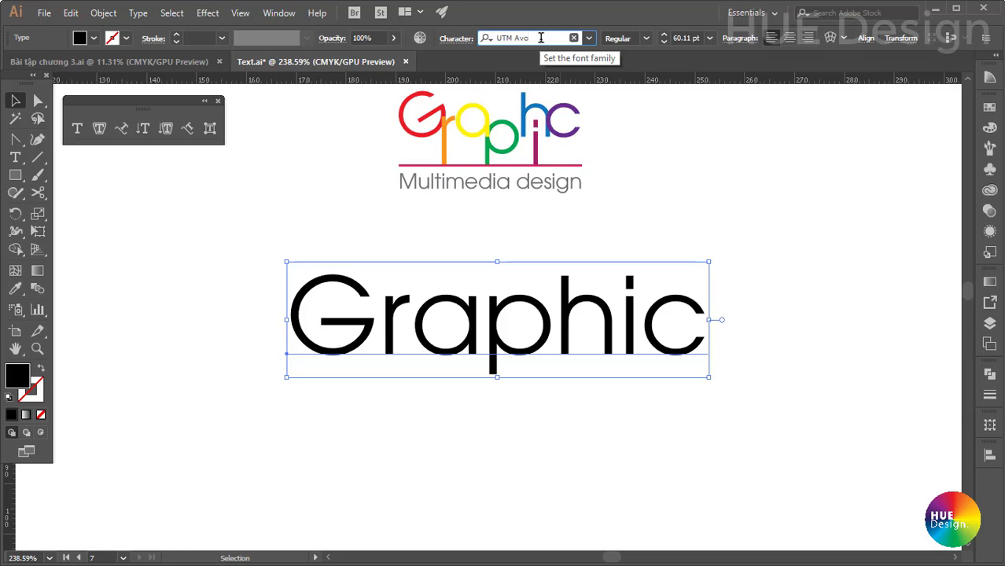
left_click(538, 399)
left_click(527, 346)
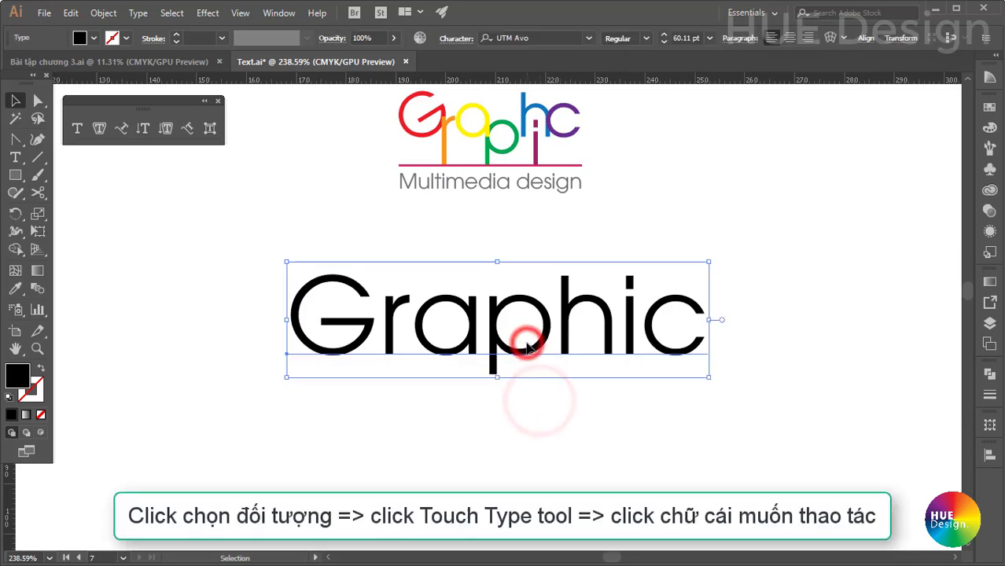
With Touch Type, lower the r, raise the a, and drop the p and i.
left_click(209, 130)
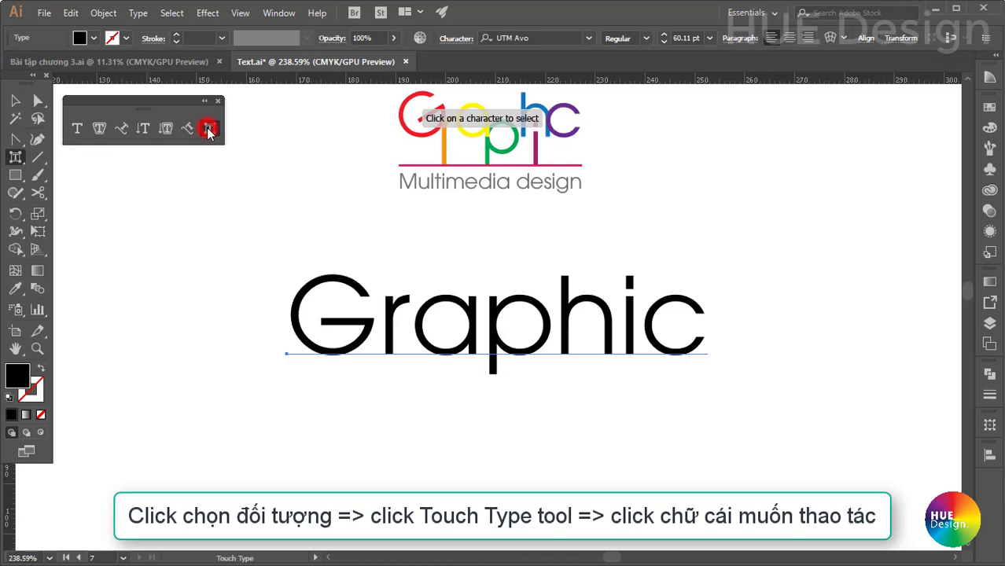
left_click(361, 356)
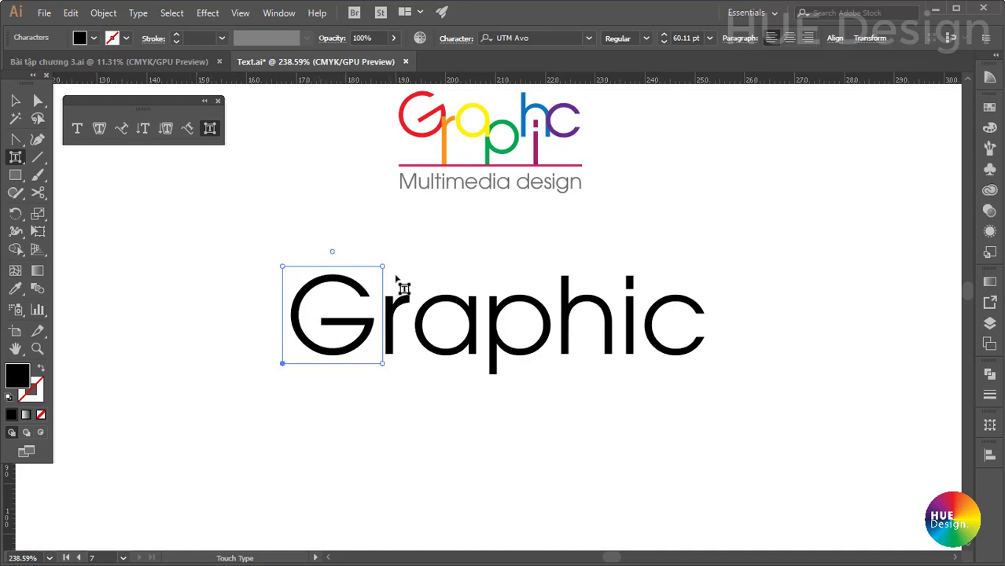
left_click(396, 300)
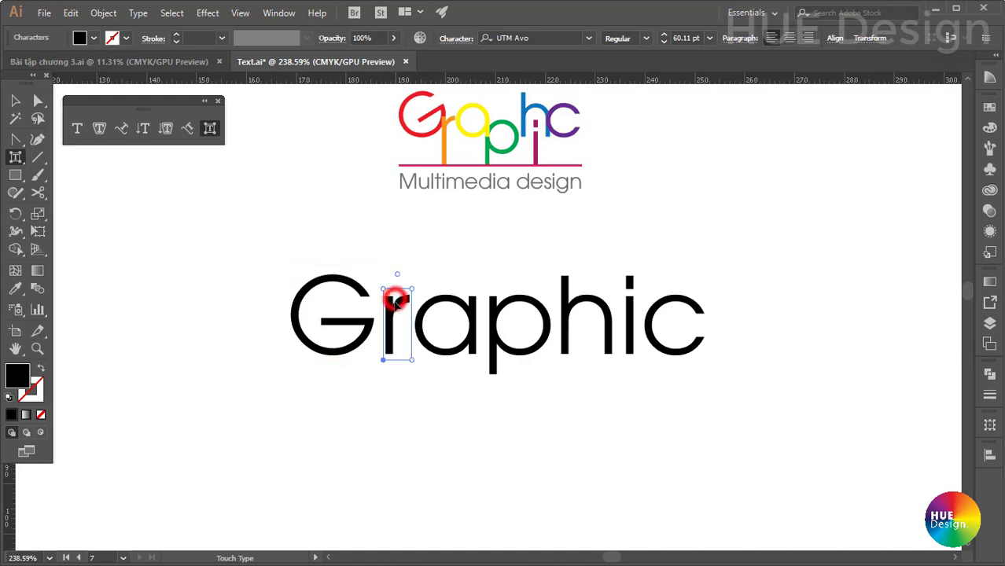
left_click_drag(396, 299, 374, 335)
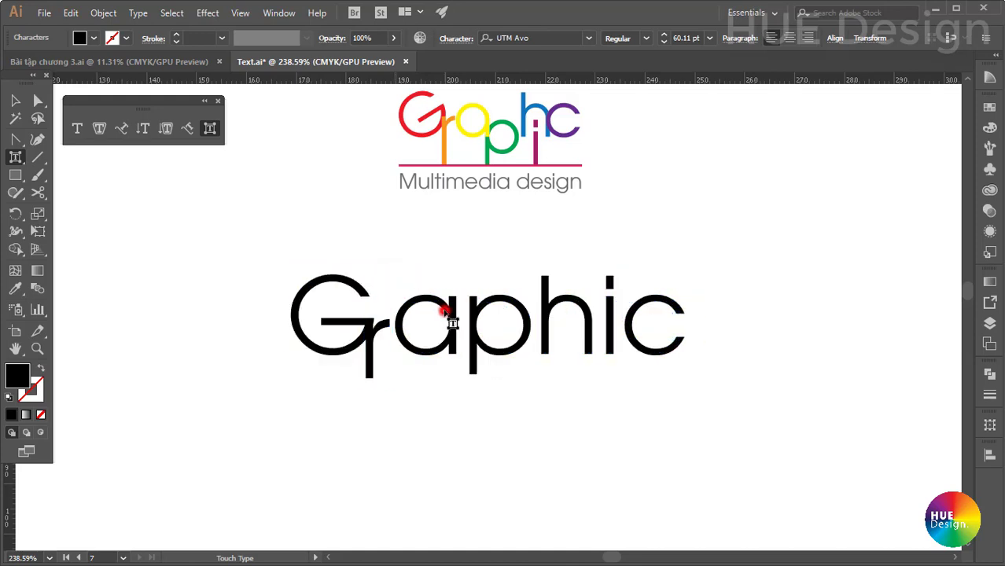
left_click_drag(448, 317, 460, 371)
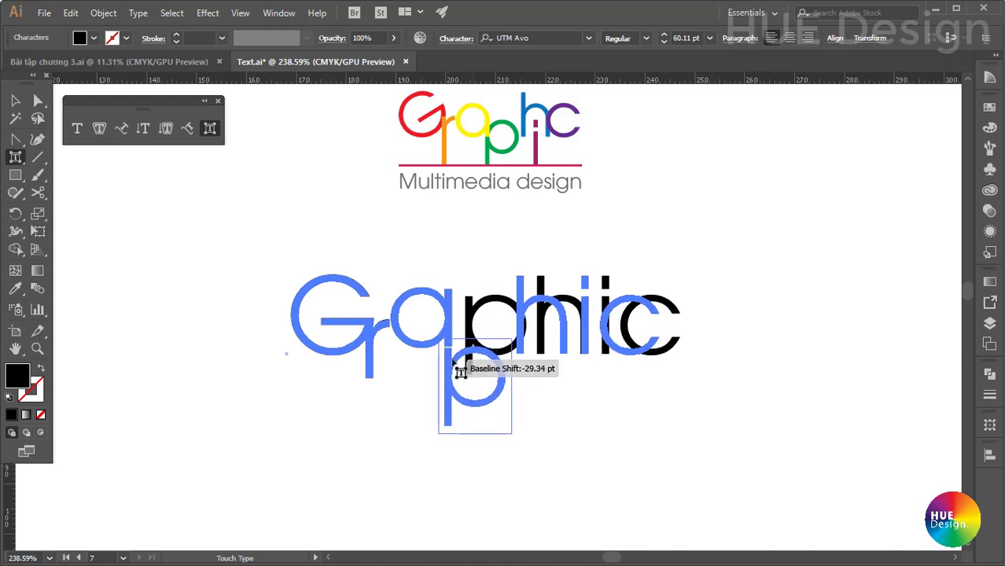
left_click_drag(459, 372, 463, 370)
left_click_drag(569, 311, 532, 361)
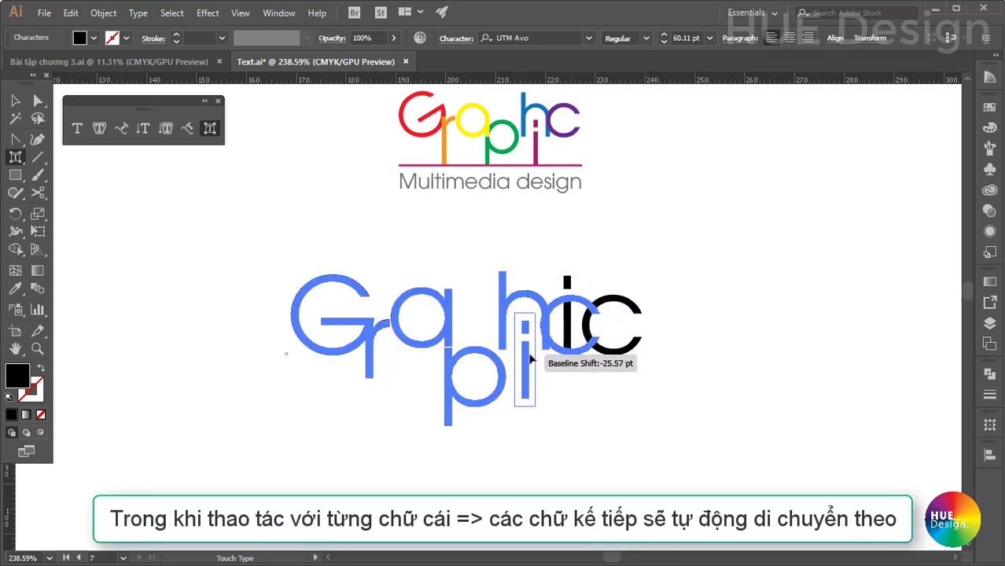
left_click_drag(532, 360, 536, 353)
Lower the c, tilt the G about 20 degrees, and drop the r further.
left_click(546, 343)
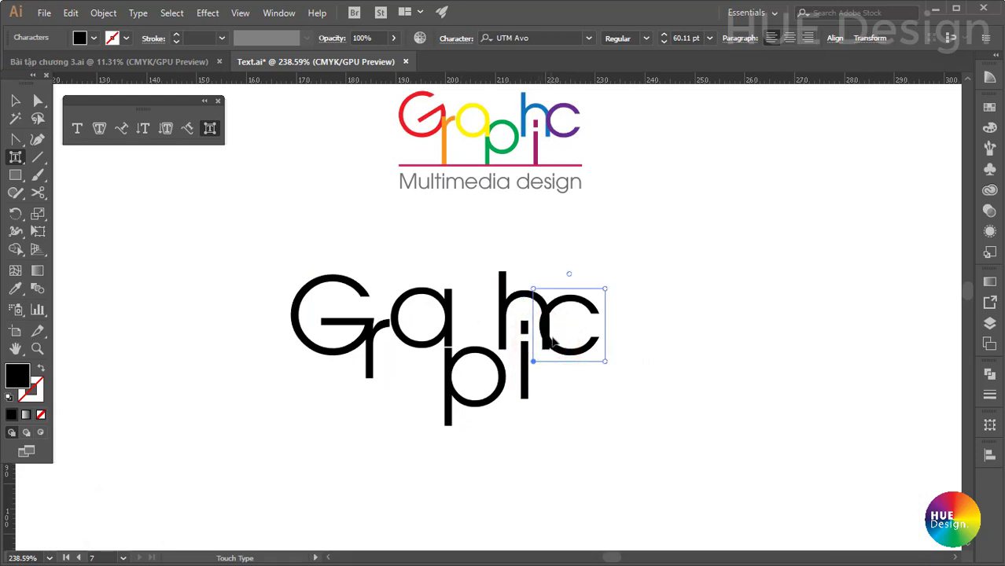
left_click_drag(553, 342, 572, 370)
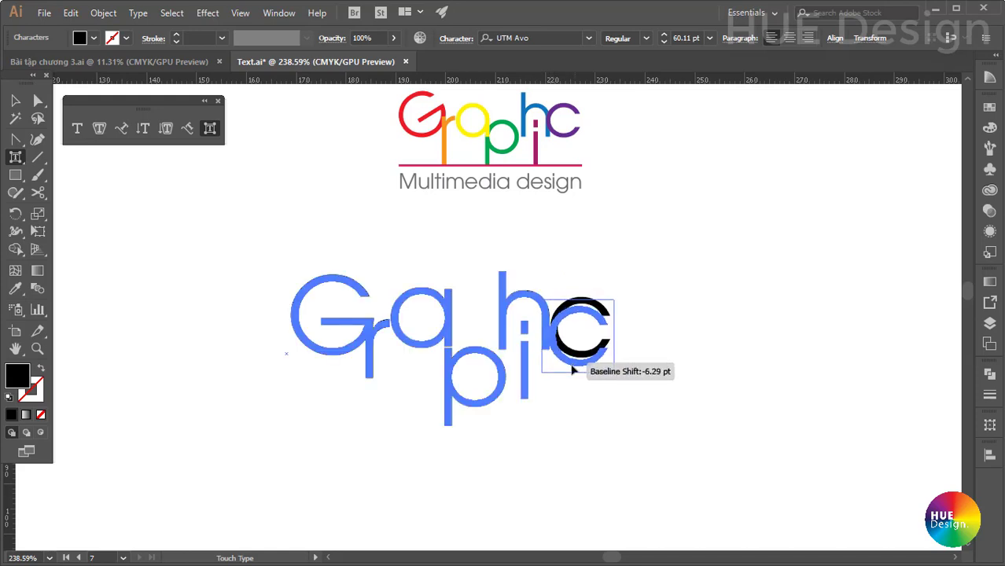
left_click_drag(572, 370, 586, 397)
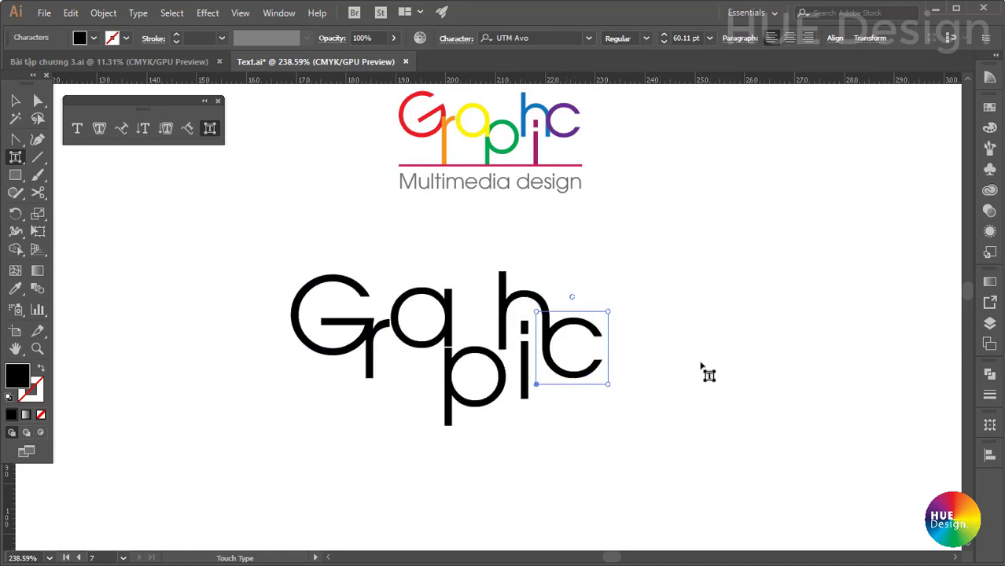
left_click(343, 322)
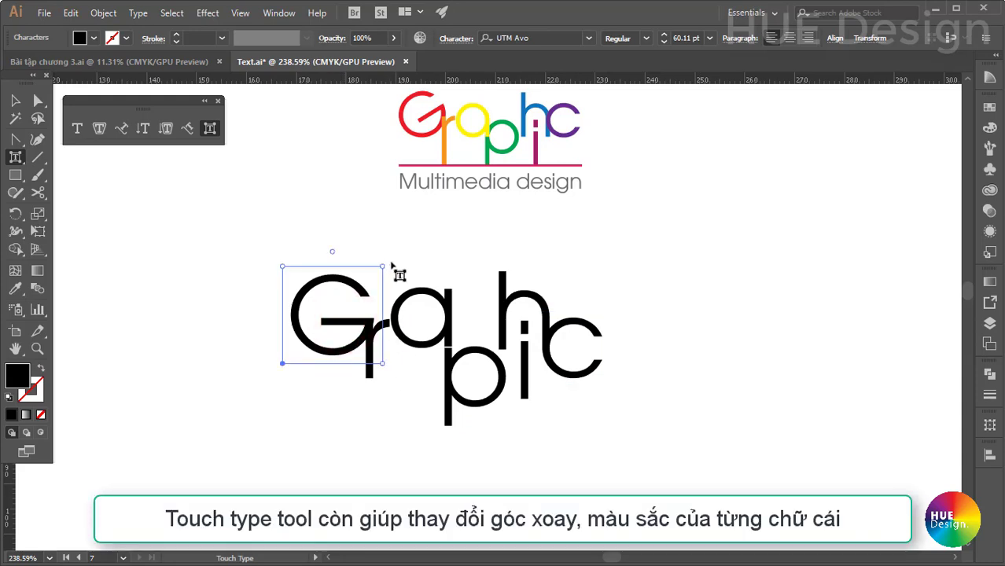
left_click_drag(332, 252, 312, 265)
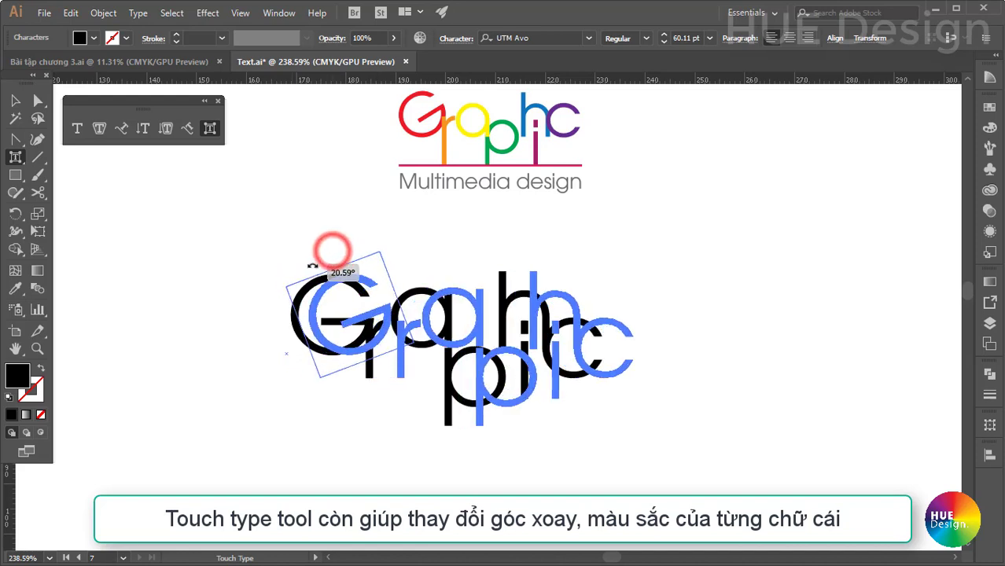
left_click_drag(408, 340, 401, 338)
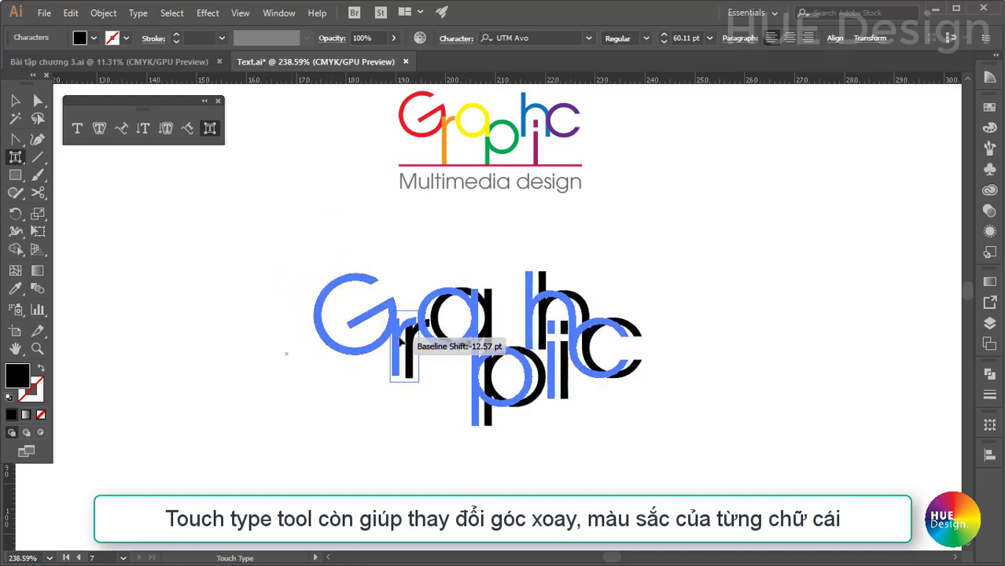
left_click_drag(402, 339, 401, 336)
left_click(341, 308)
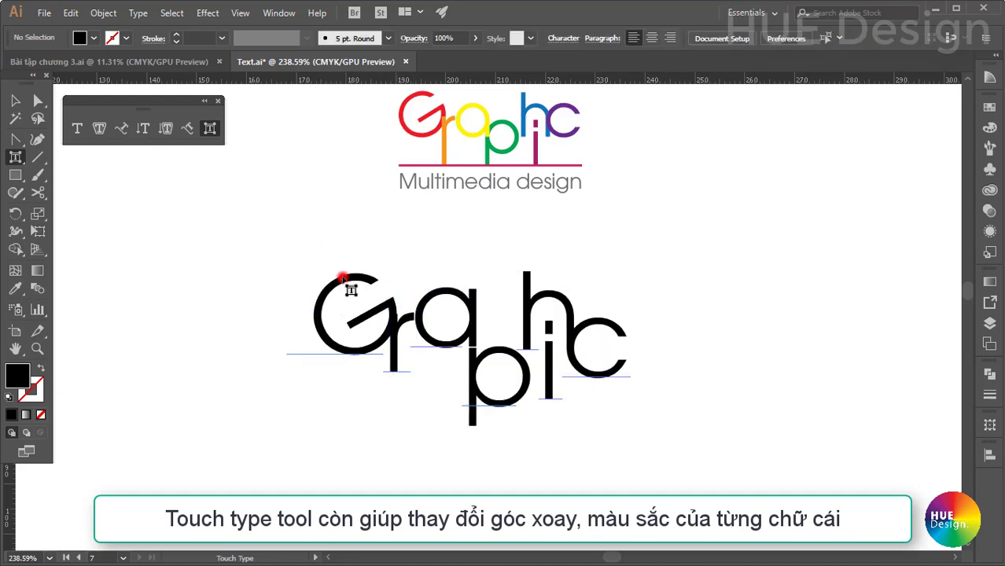
Colour the G red, r orange, a yellow and p green.
left_click(989, 110)
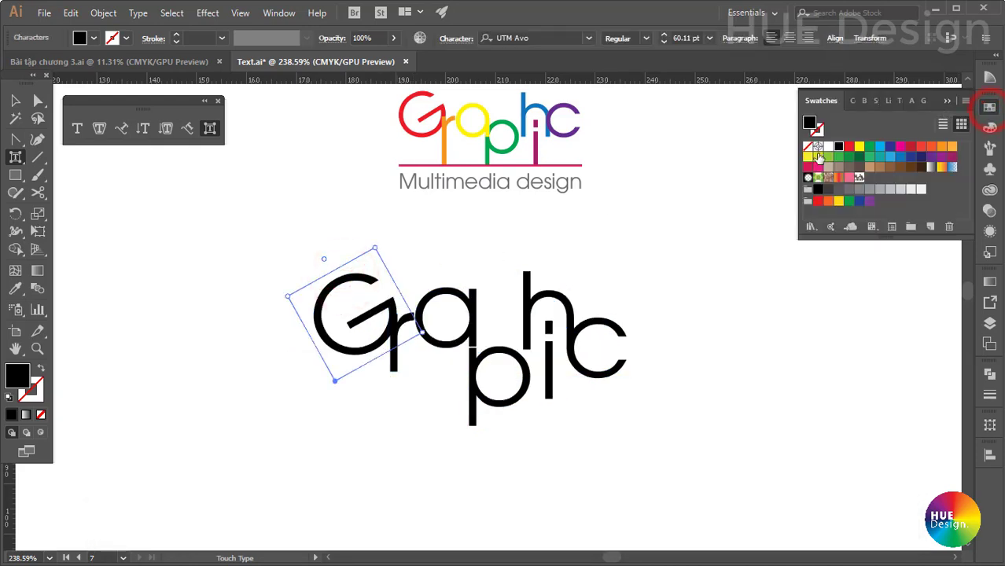
left_click(849, 147)
left_click(397, 369)
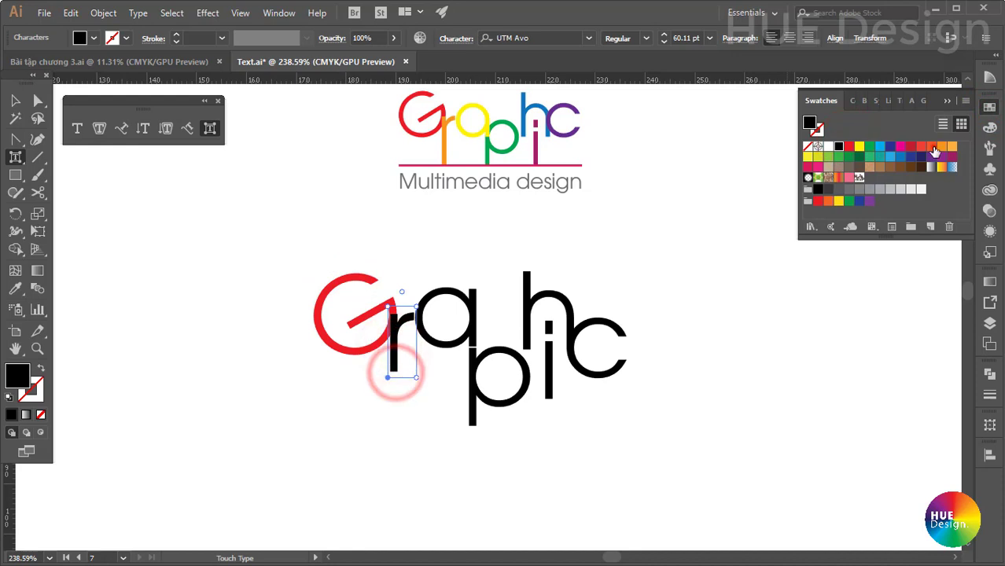
left_click(838, 167)
left_click(472, 297)
left_click(858, 147)
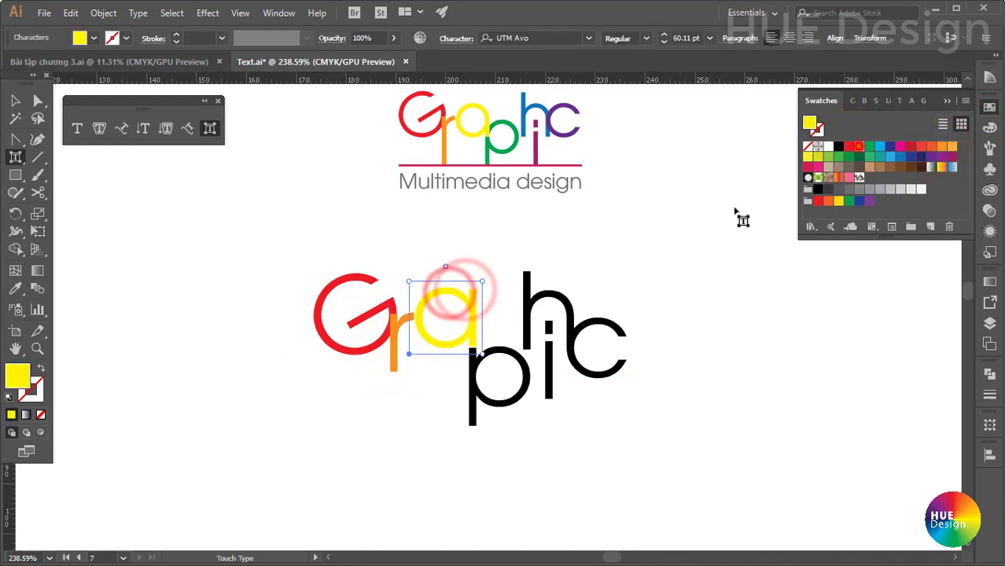
left_click(471, 397)
left_click(828, 157)
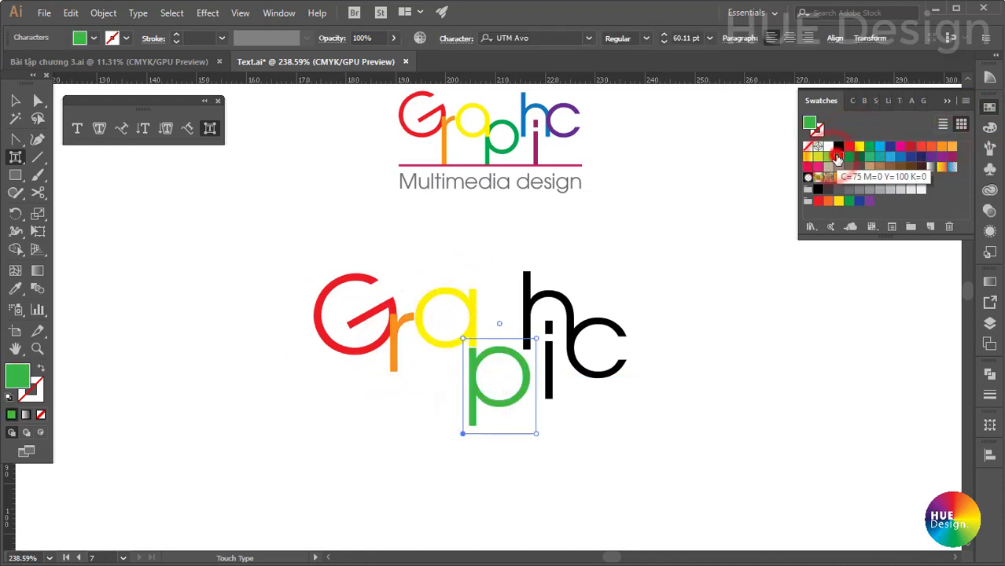
Colour the h light blue, the i purple and the c pink, then deselect.
left_click(526, 283)
left_click(882, 156)
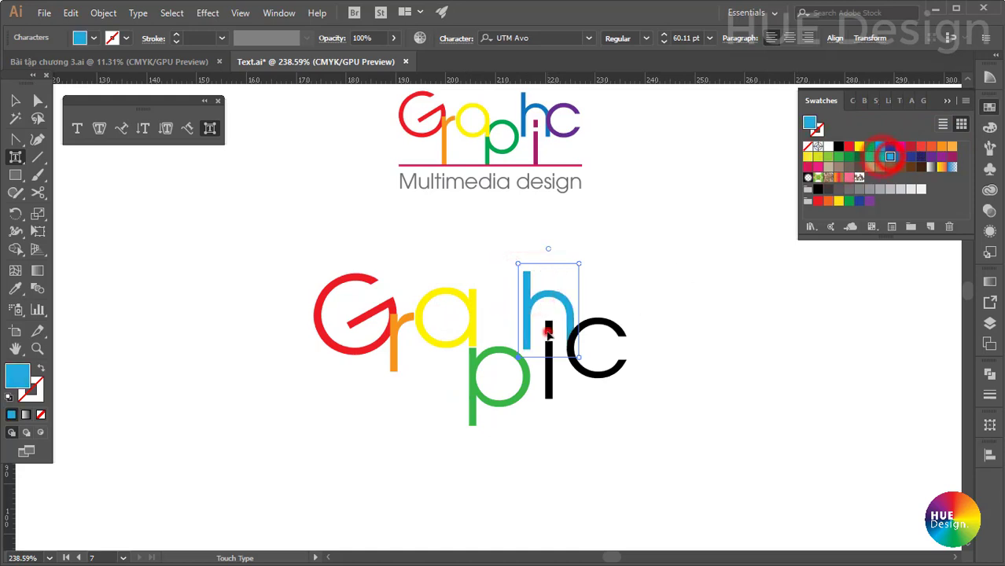
left_click(548, 369)
left_click(911, 158)
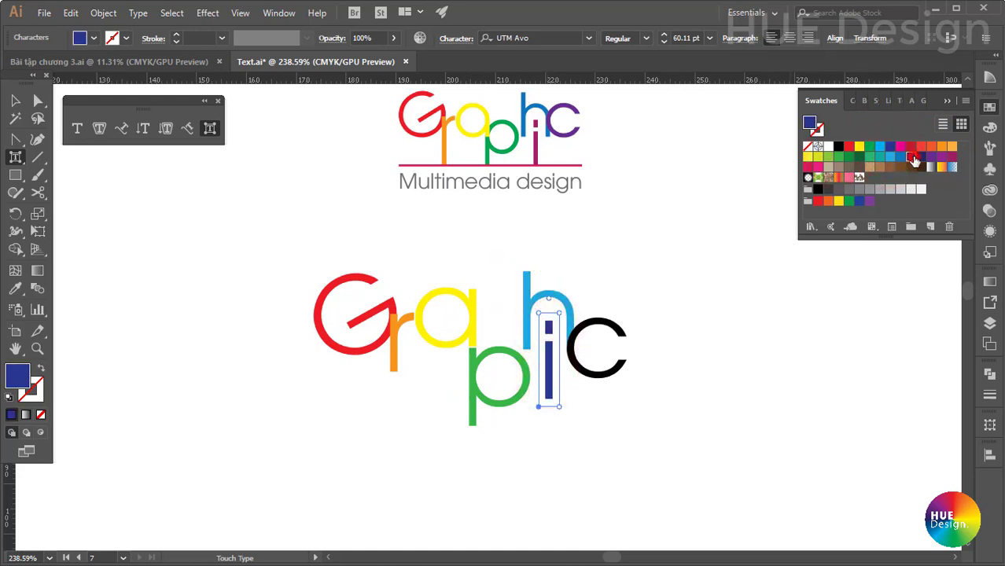
left_click(614, 332)
left_click(548, 388)
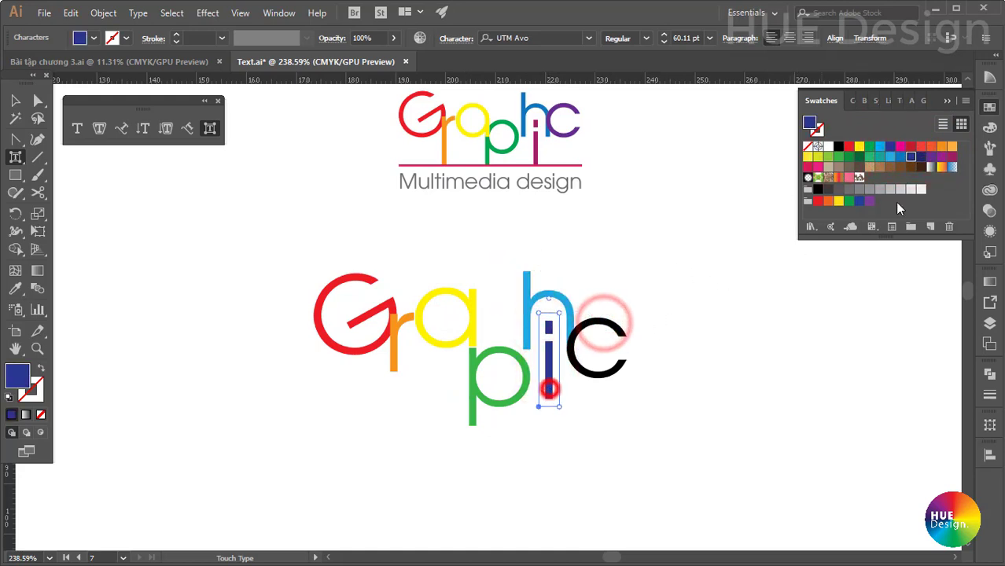
left_click(942, 157)
left_click(616, 319)
left_click(549, 369)
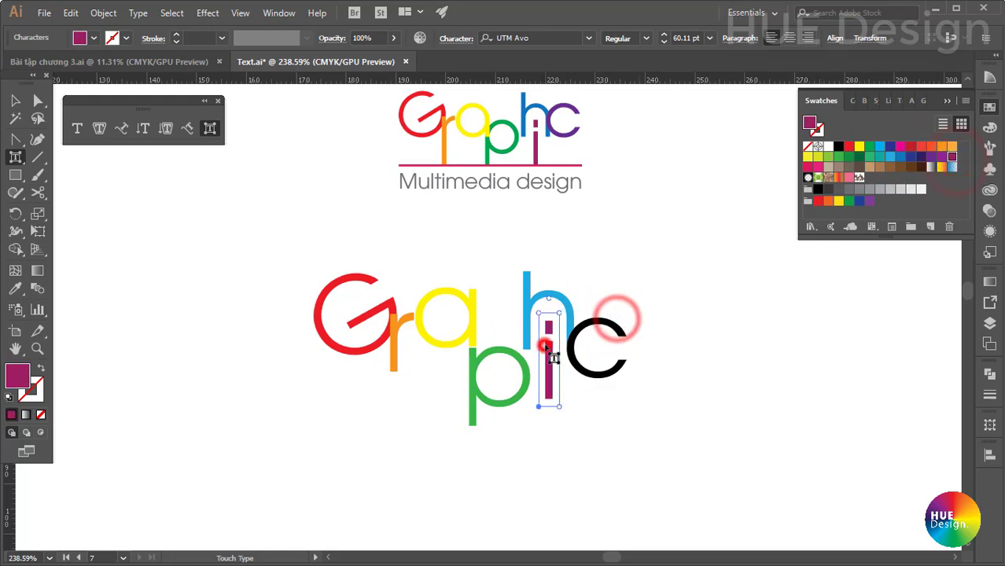
left_click(931, 156)
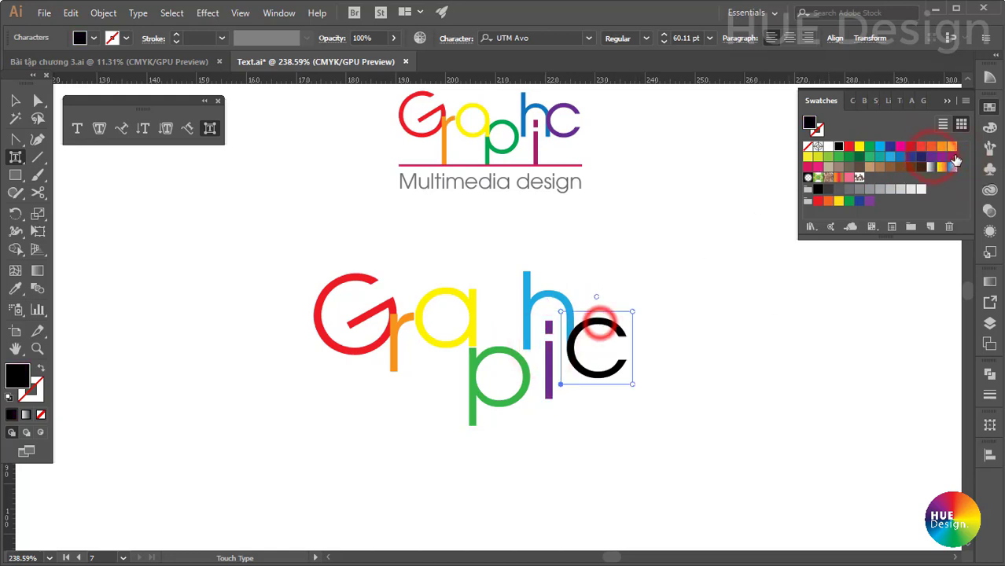
left_click(807, 166)
left_click(710, 293)
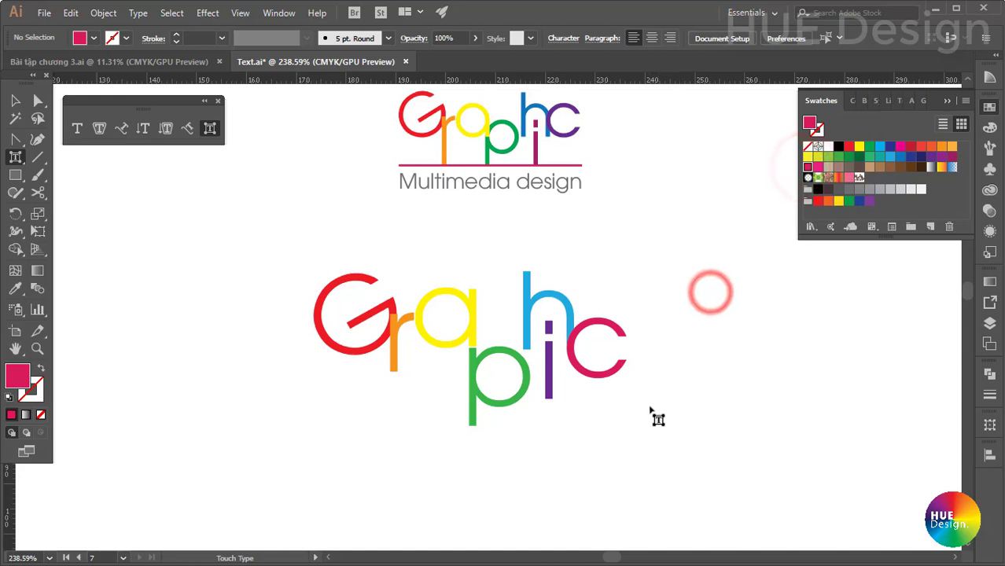
left_click(279, 247)
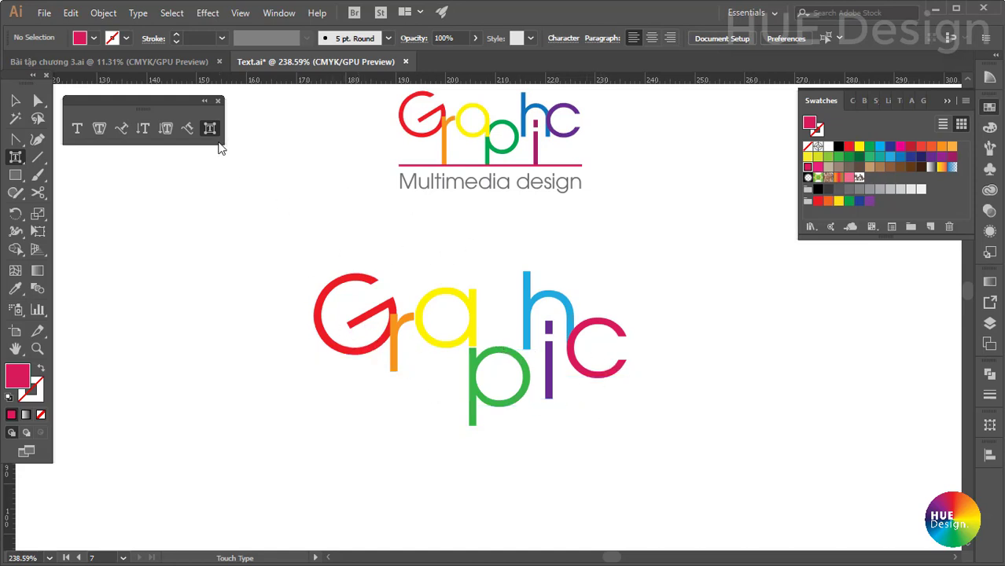
Preview alternative fonts such as UTM BryantLG Bold on the Graphic word.
key("Escape")
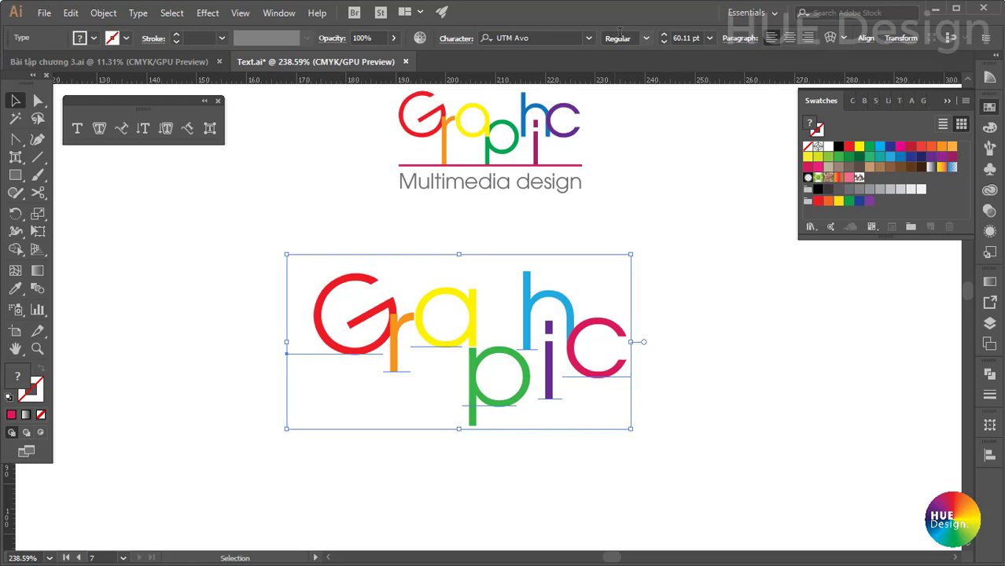
left_click(556, 37)
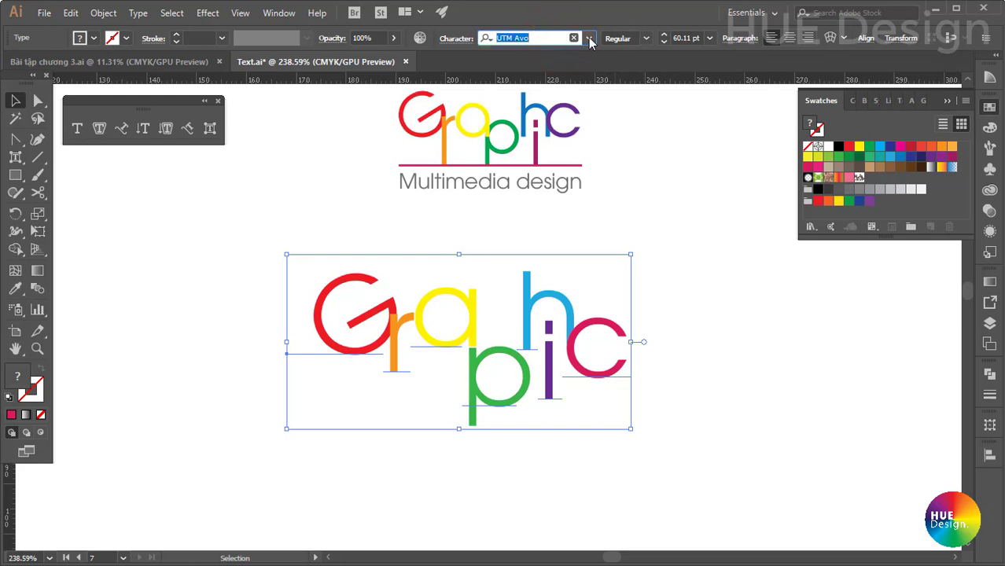
left_click(509, 379)
left_click(513, 356)
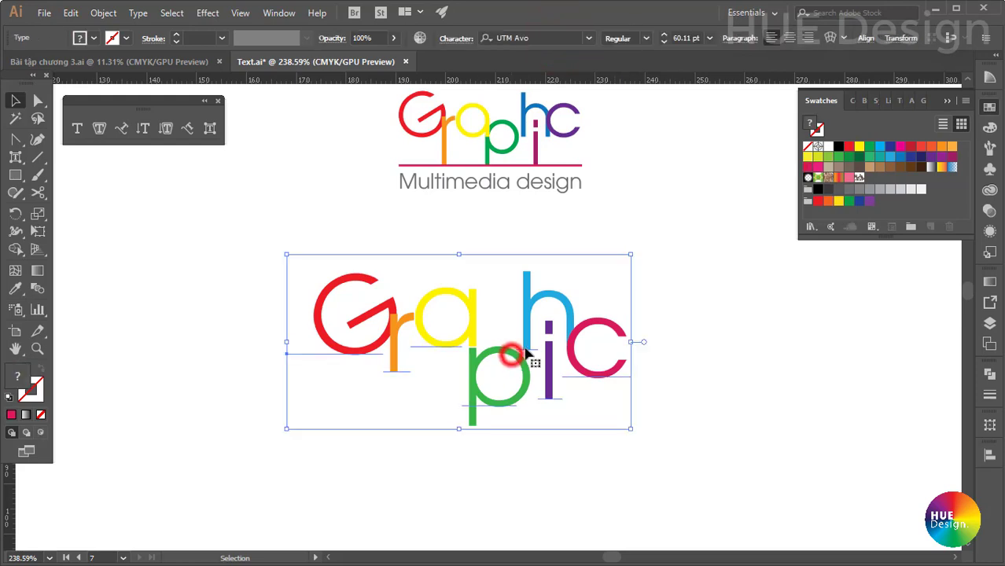
left_click(539, 38)
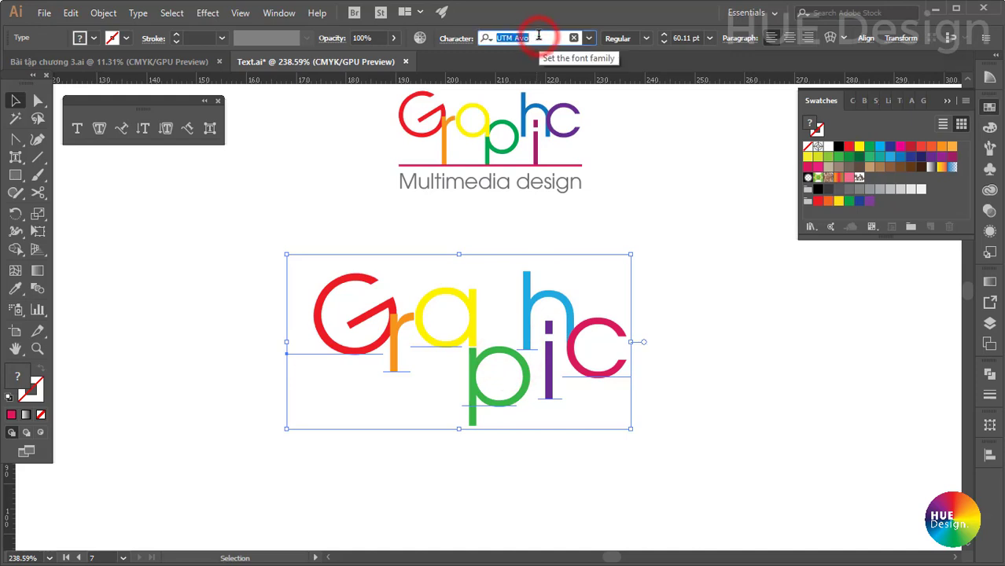
key("Down")
key("Down")
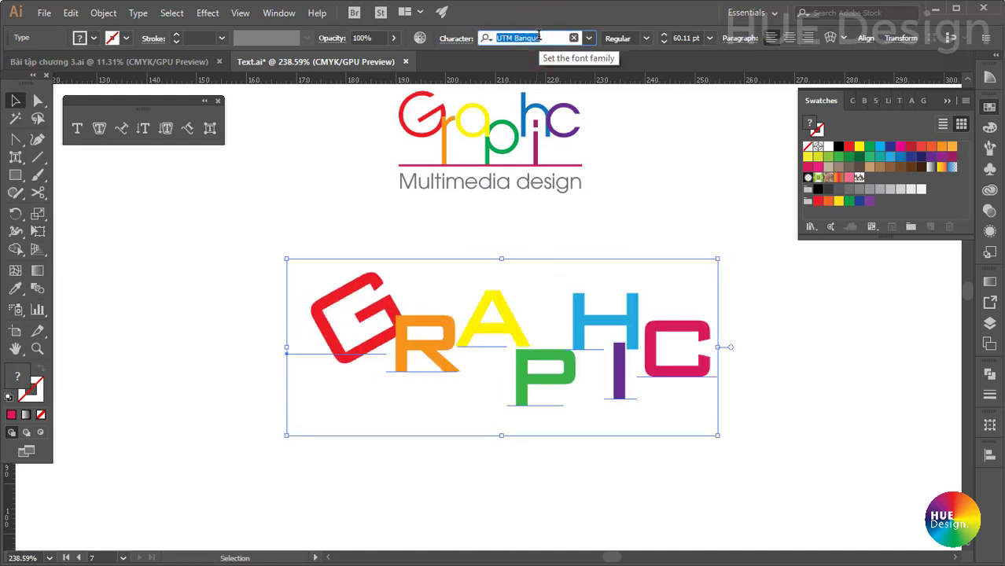
key("Down")
key("Down")
key("Down")
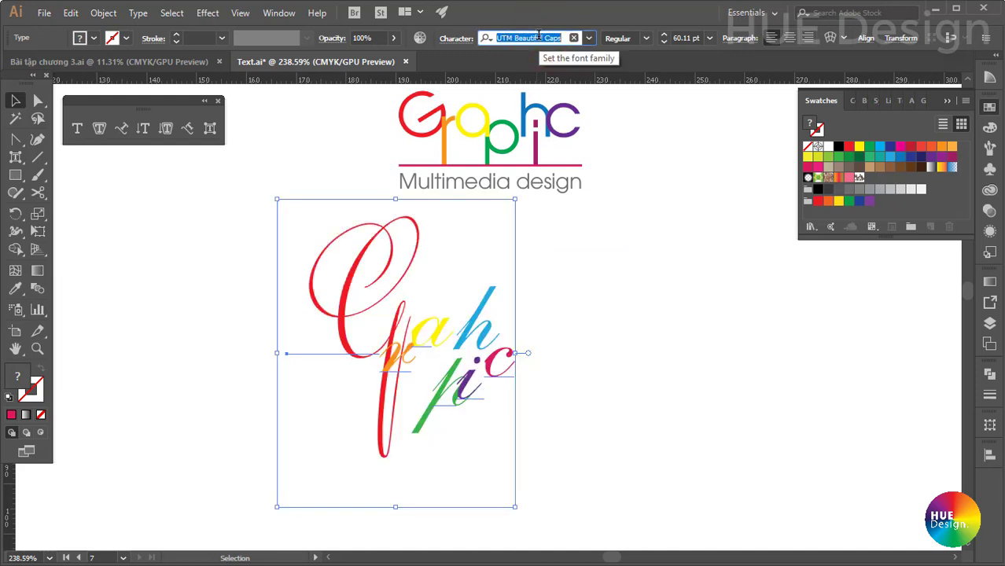
key("Down")
key("Down")
key("Down")
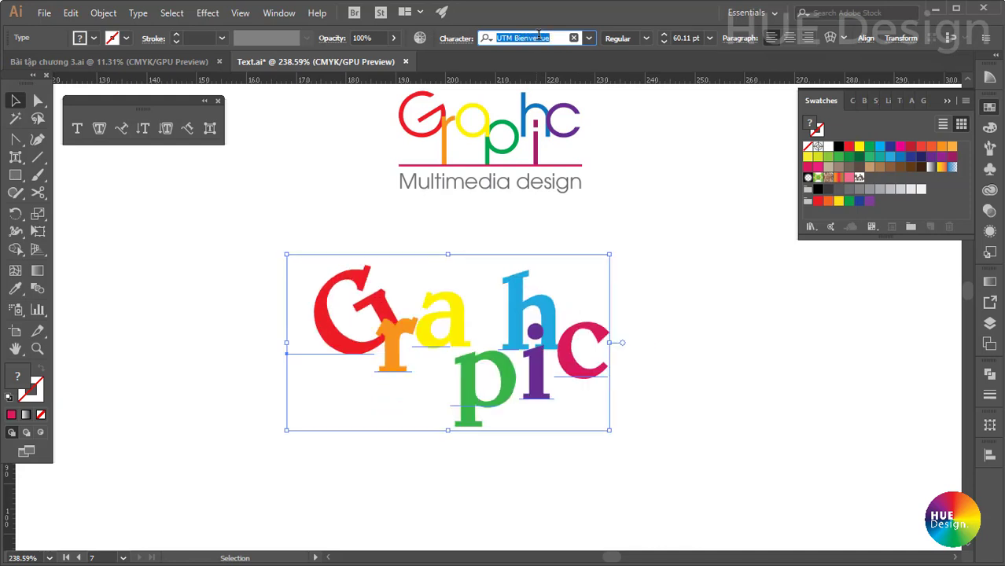
key("Down")
key("Down")
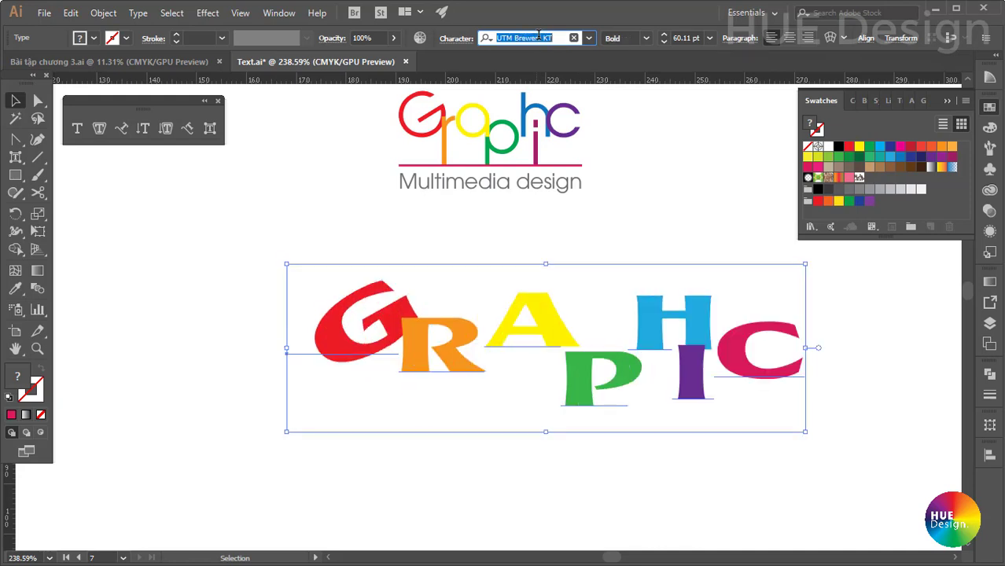
key("Down")
left_click(646, 38)
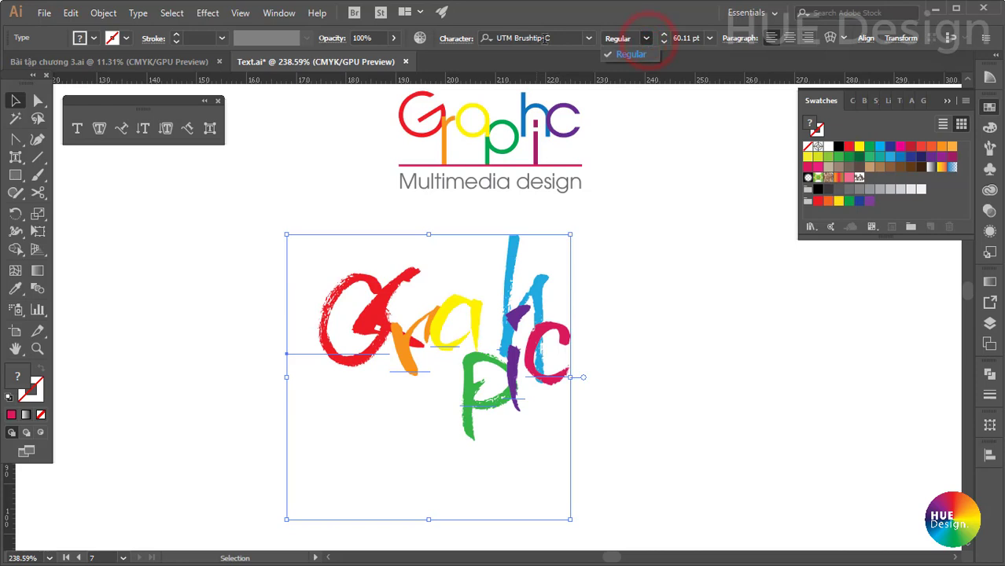
left_click(559, 37)
key("Down")
left_click(645, 38)
Try text sizes 72, 24 and 18 pt, then settle on 60 pt.
left_click(627, 69)
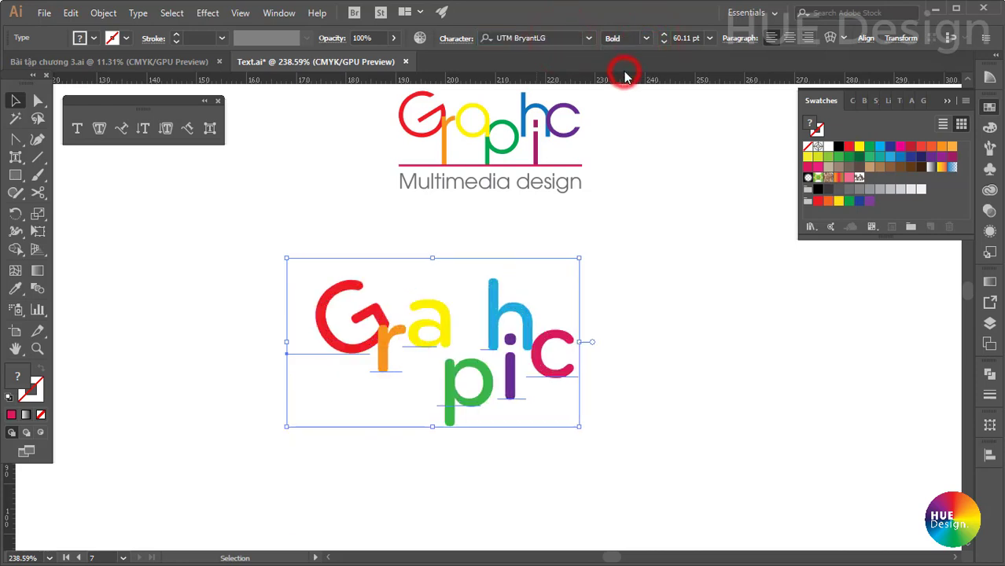
left_click(709, 38)
left_click(726, 284)
left_click(709, 37)
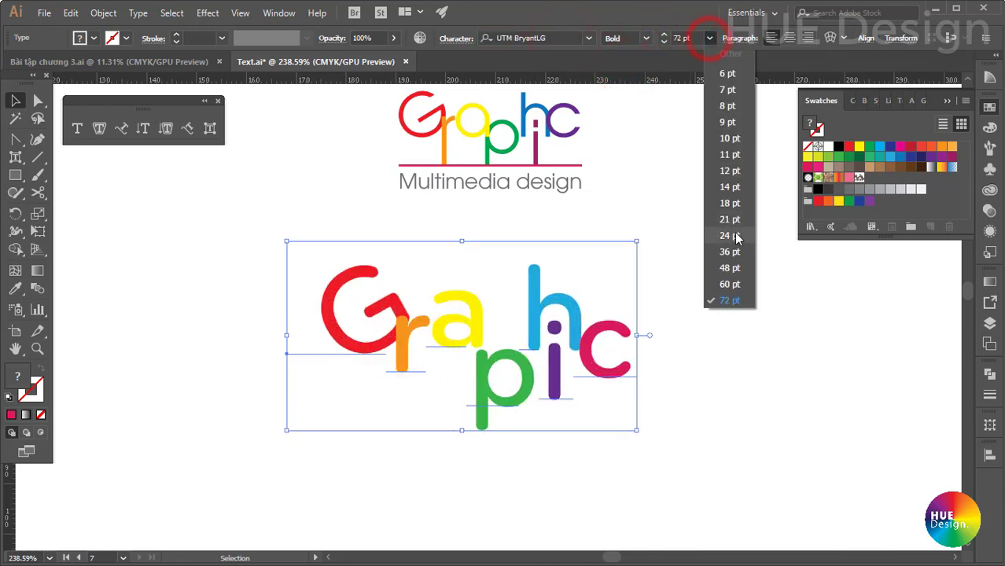
left_click(732, 233)
left_click(709, 38)
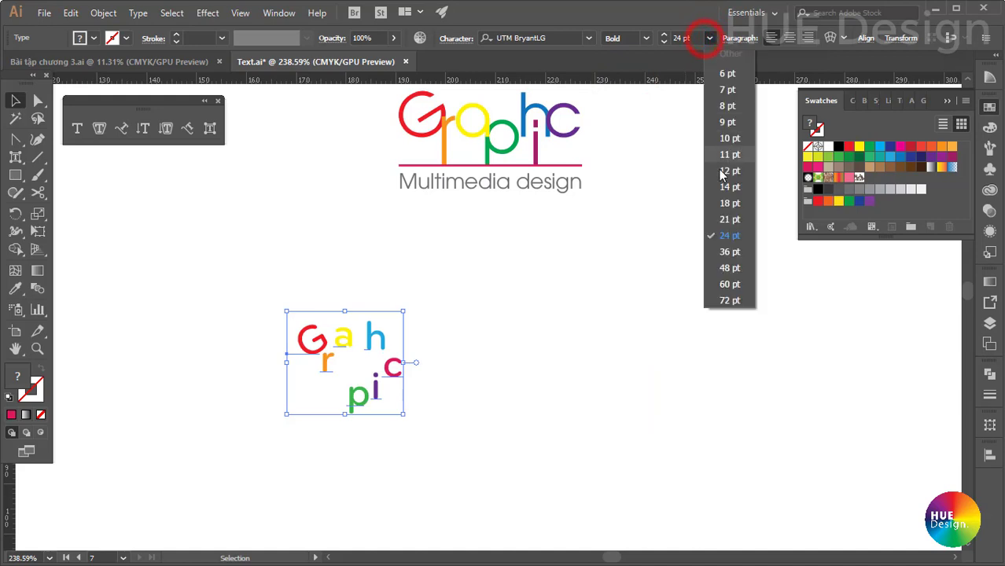
left_click(726, 209)
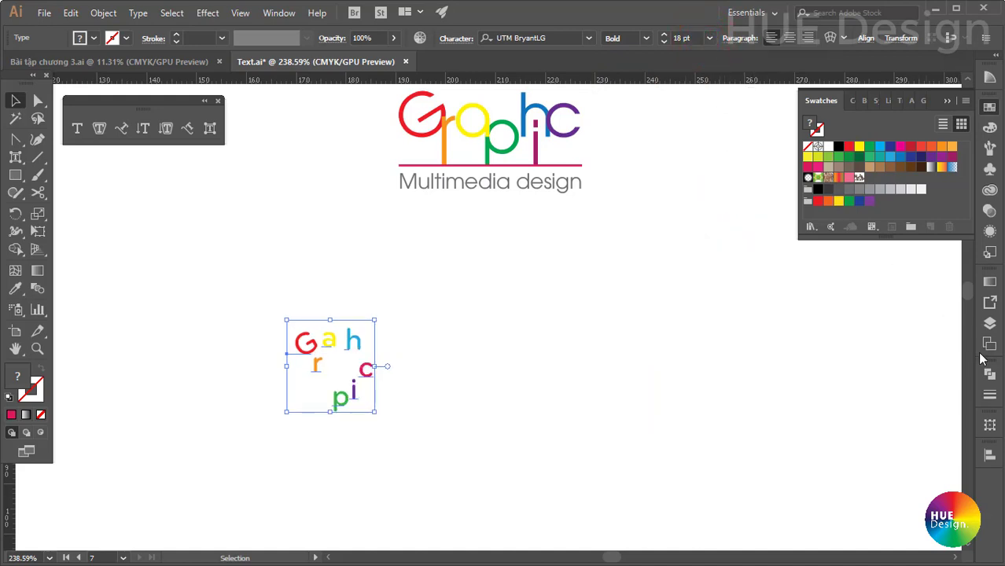
left_click(709, 38)
left_click(718, 284)
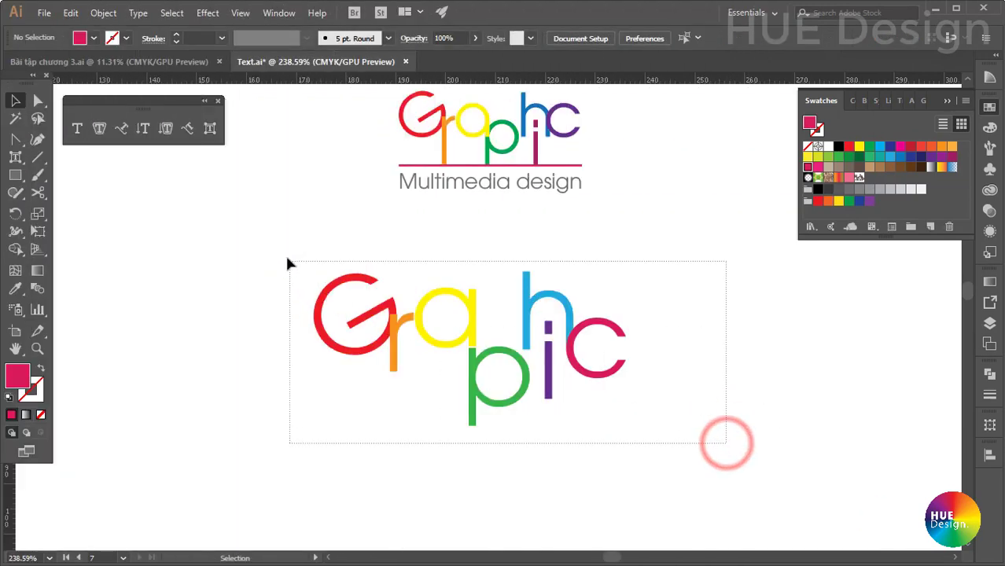
left_click_drag(726, 439, 286, 261)
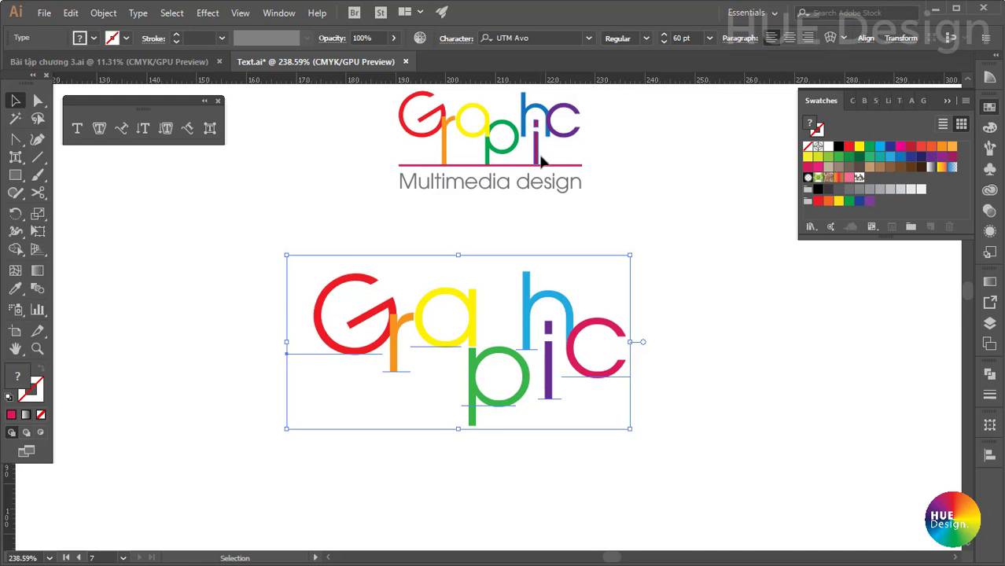
left_click(286, 214)
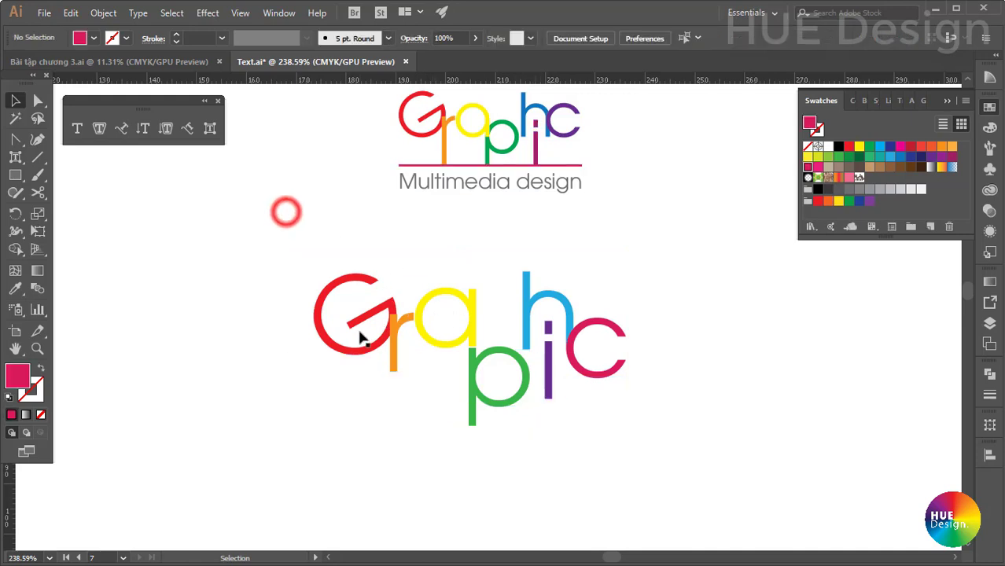
left_click(365, 324)
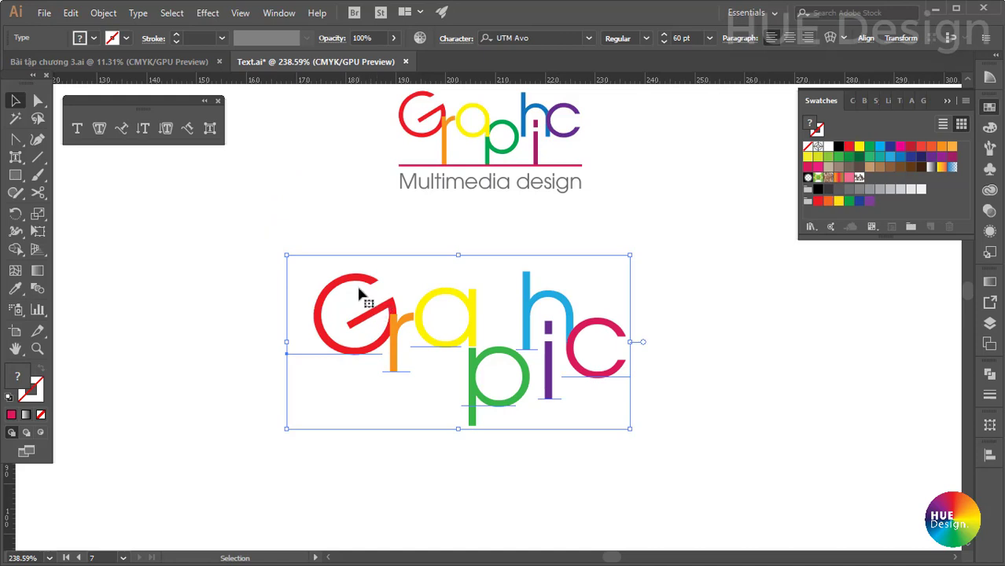
Convert the multicoloured Graphic text to outlines and select the resulting group.
left_click(348, 210)
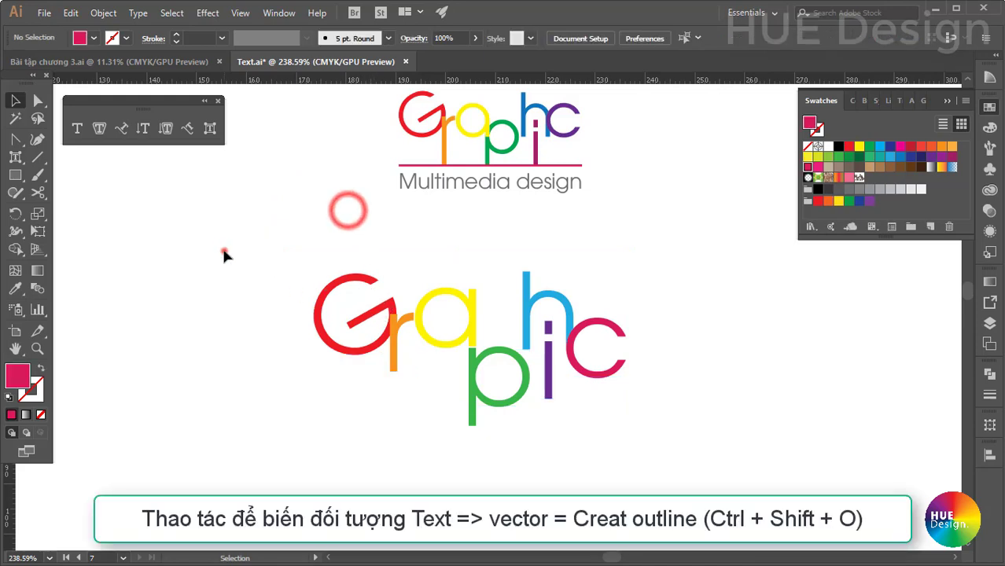
mouse_move(224, 252)
left_mouse_down()
mouse_move(702, 428)
mouse_move(727, 467)
left_mouse_up()
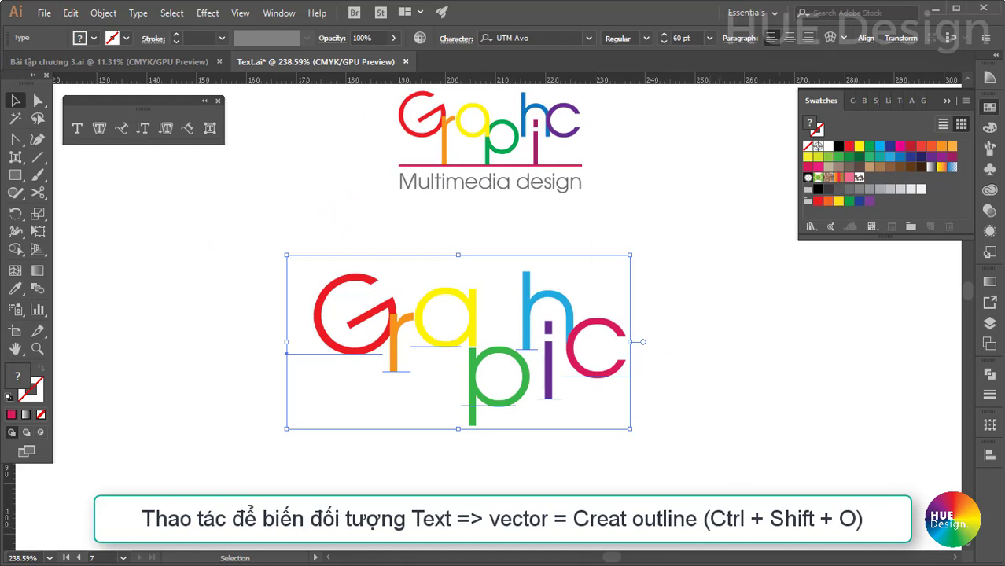
left_click(137, 14)
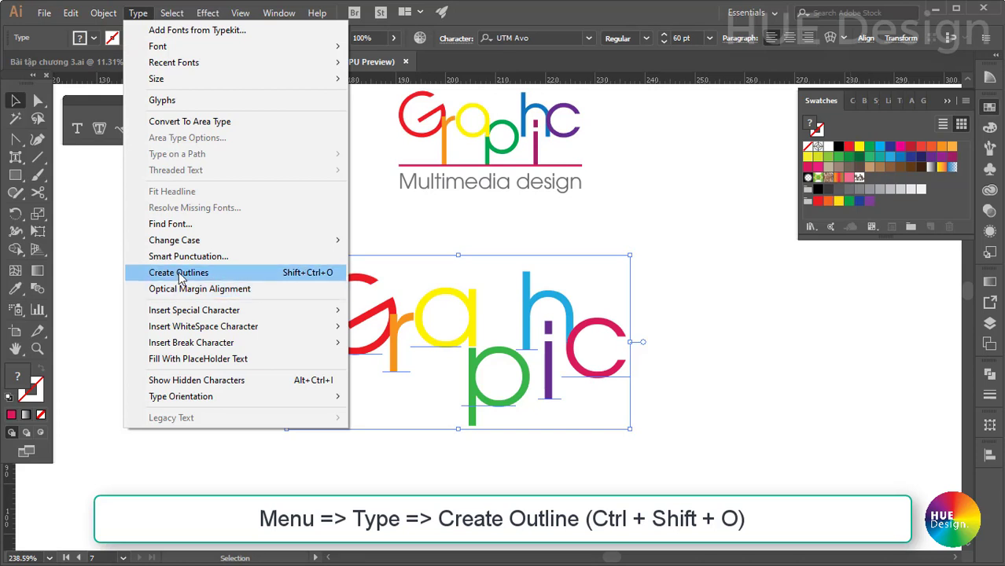
left_click(299, 273)
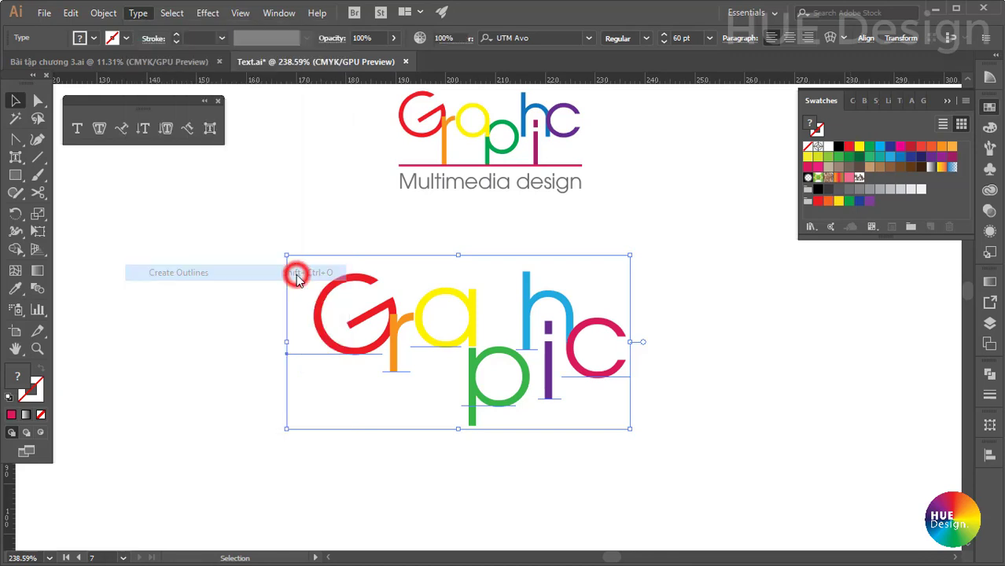
key("ctrl+shift+a")
left_click_drag(208, 243, 739, 381)
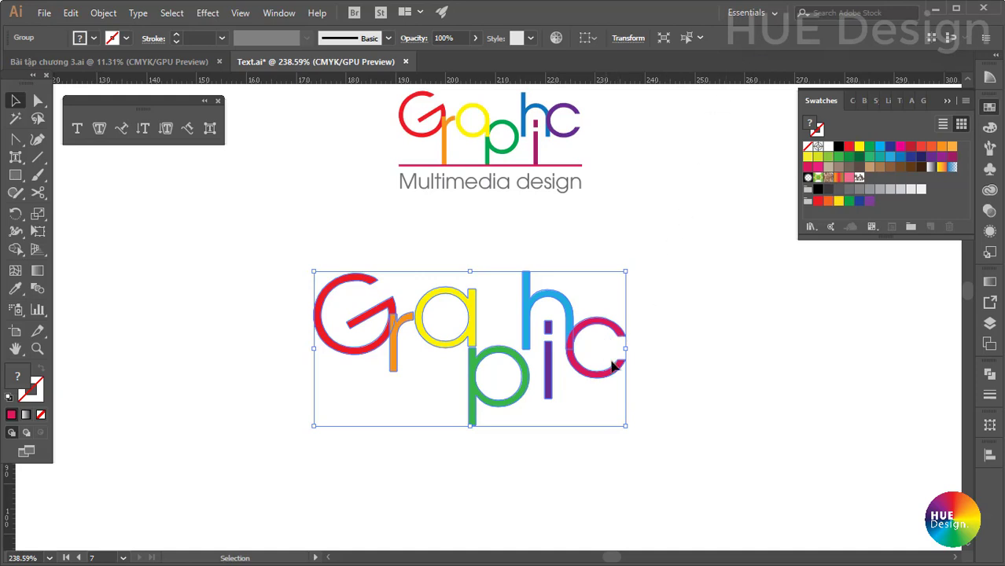
Bottom-align the r, p and i stem anchors to one common line.
left_click(684, 389)
left_click_drag(279, 259, 686, 425)
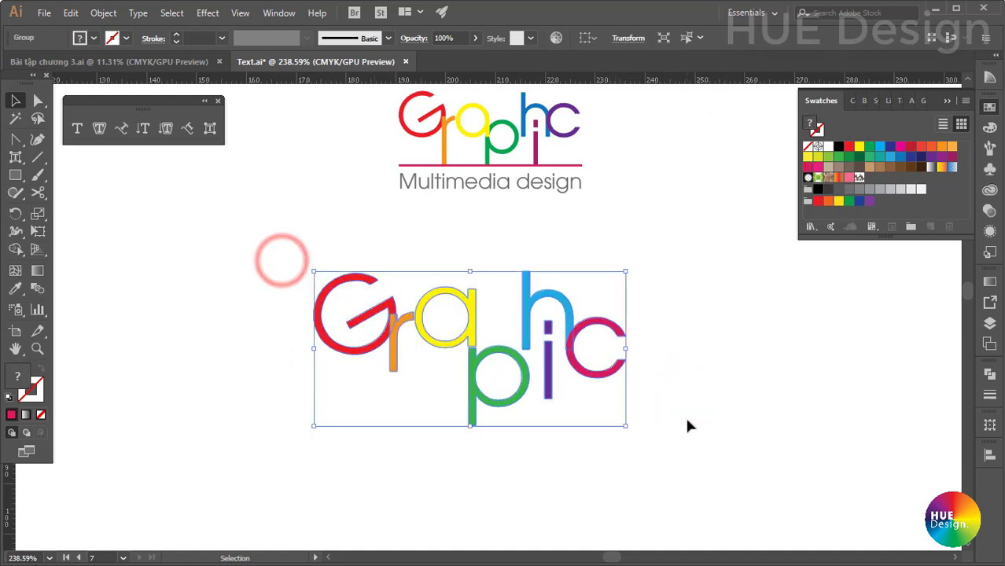
left_click(336, 399)
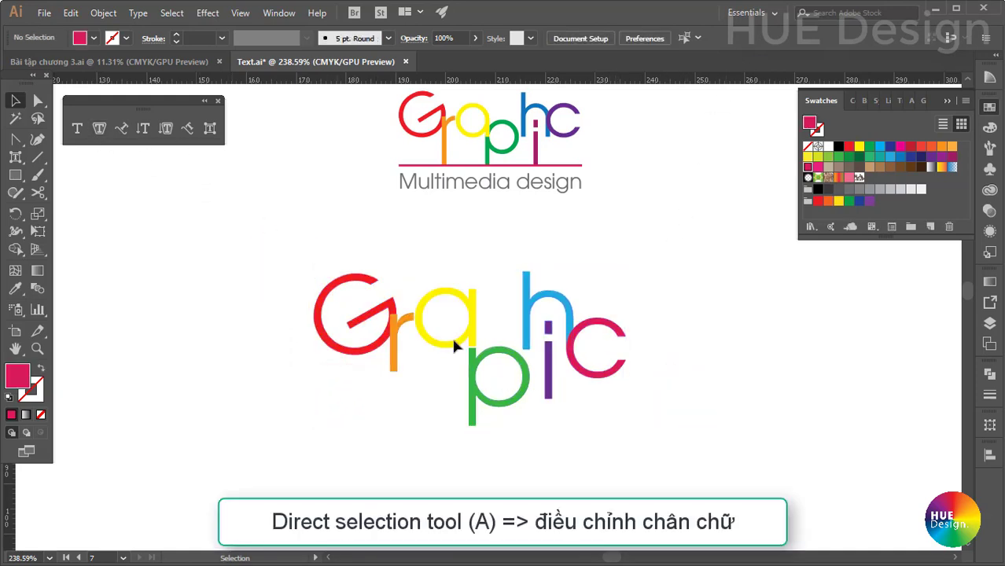
left_click_drag(403, 385, 408, 387)
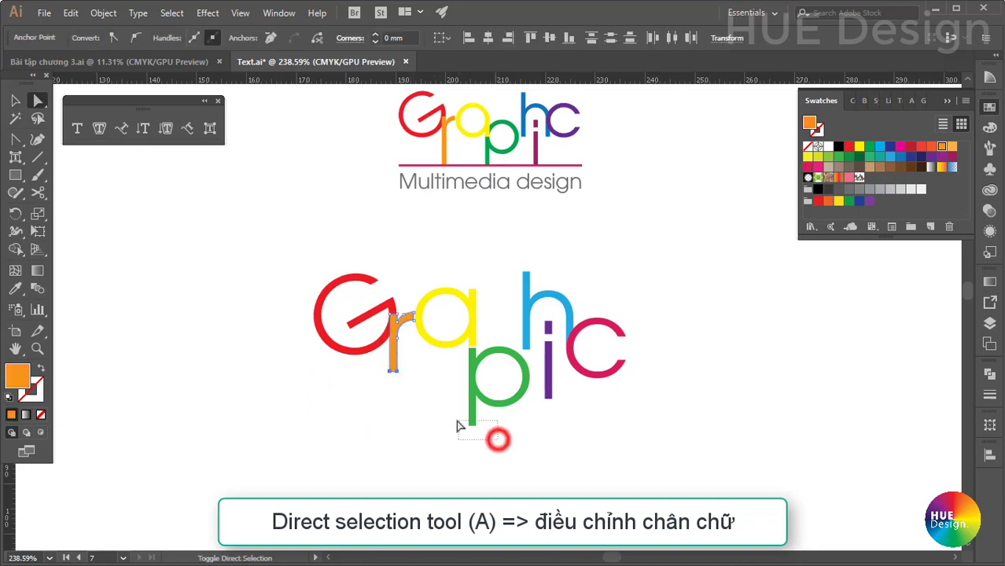
left_click_drag(456, 426, 457, 423)
left_click_drag(566, 410, 539, 385)
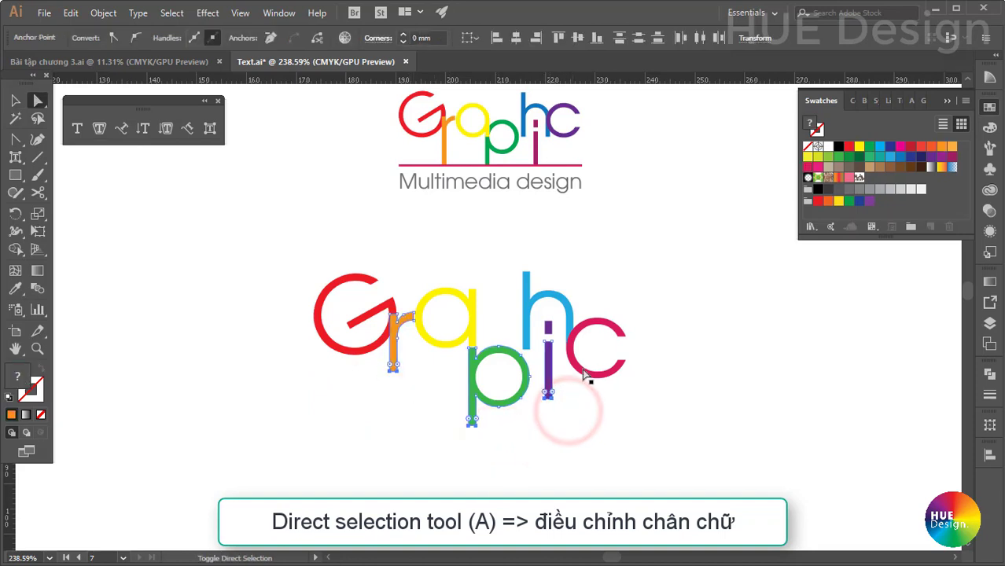
left_click(595, 40)
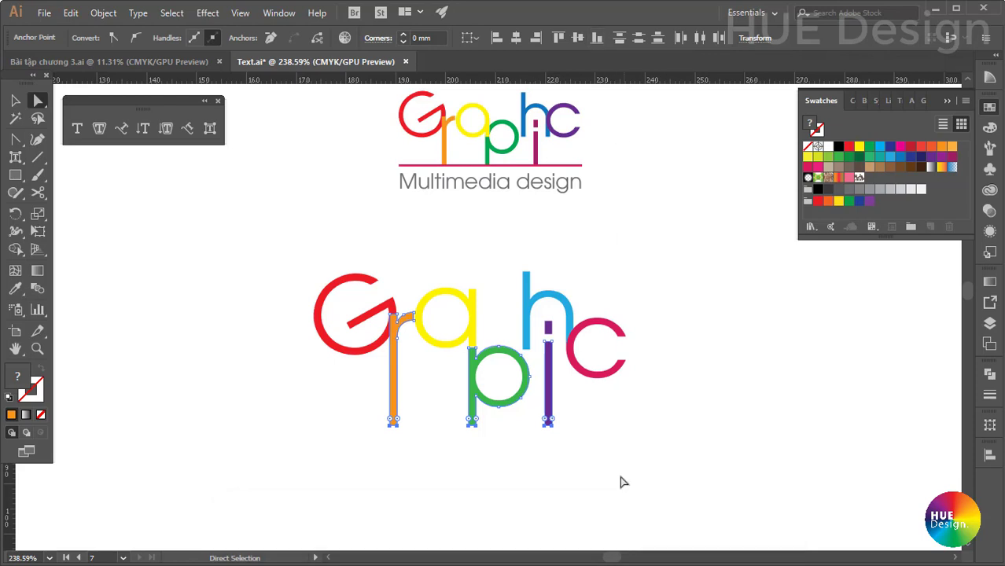
Draw a thin red rectangle bar beneath the Graphic lettering.
left_click(626, 451)
key("m")
mouse_move(319, 426)
left_mouse_down()
mouse_move(602, 444)
mouse_move(627, 431)
left_mouse_up()
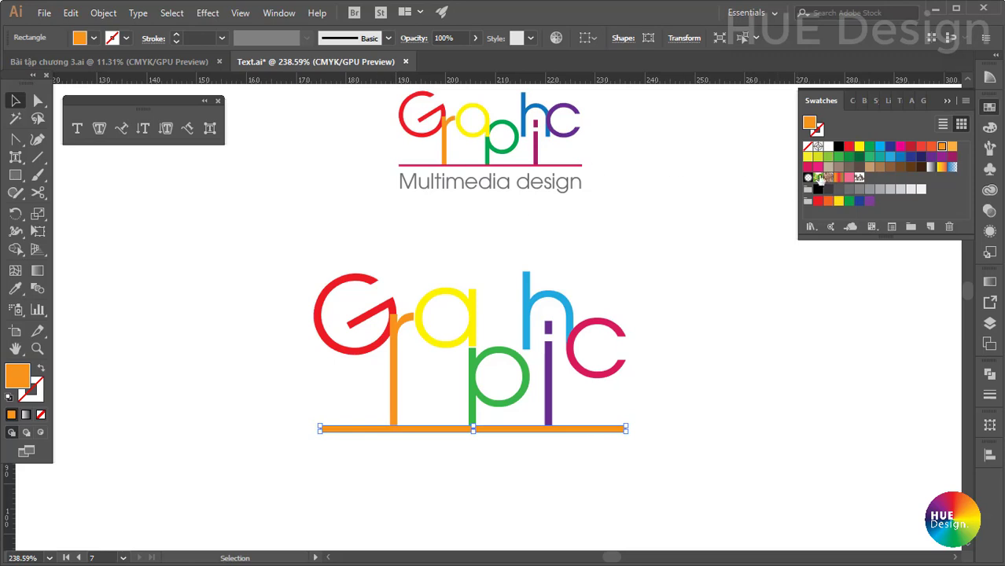
left_click(847, 151)
left_click(720, 350)
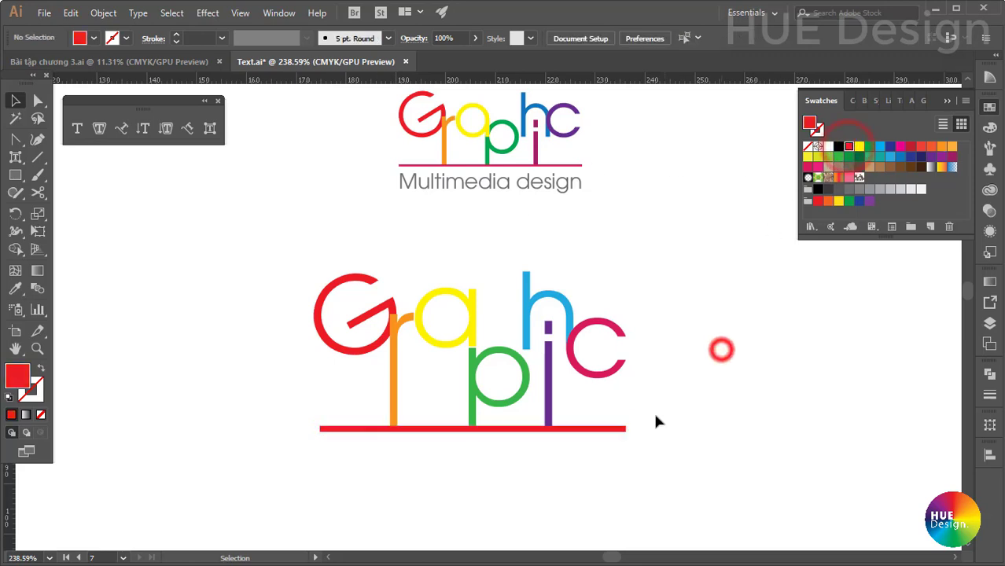
Add a 12 pt 'Multimedia design' caption below the red bar.
key("t")
left_click(326, 464)
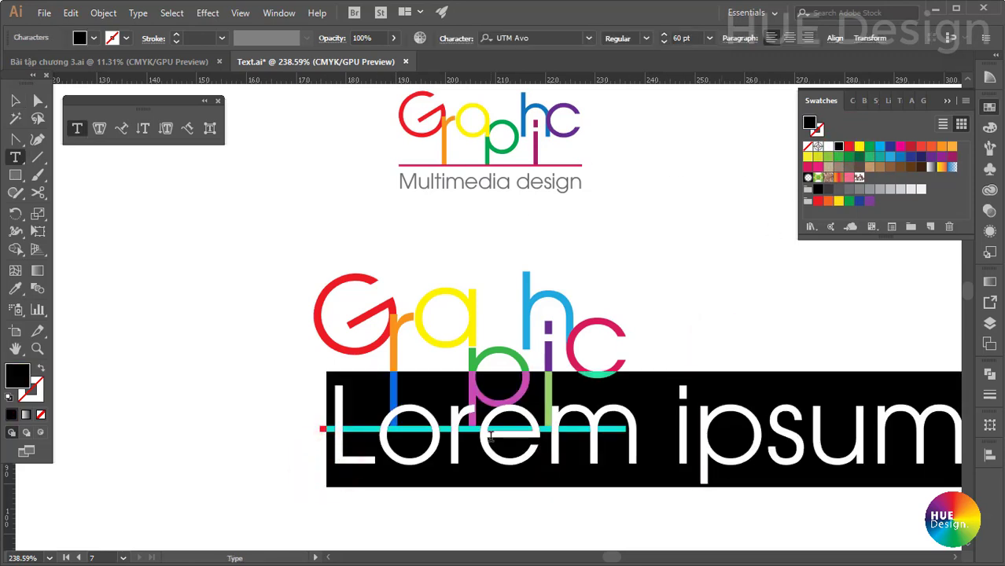
left_click(708, 39)
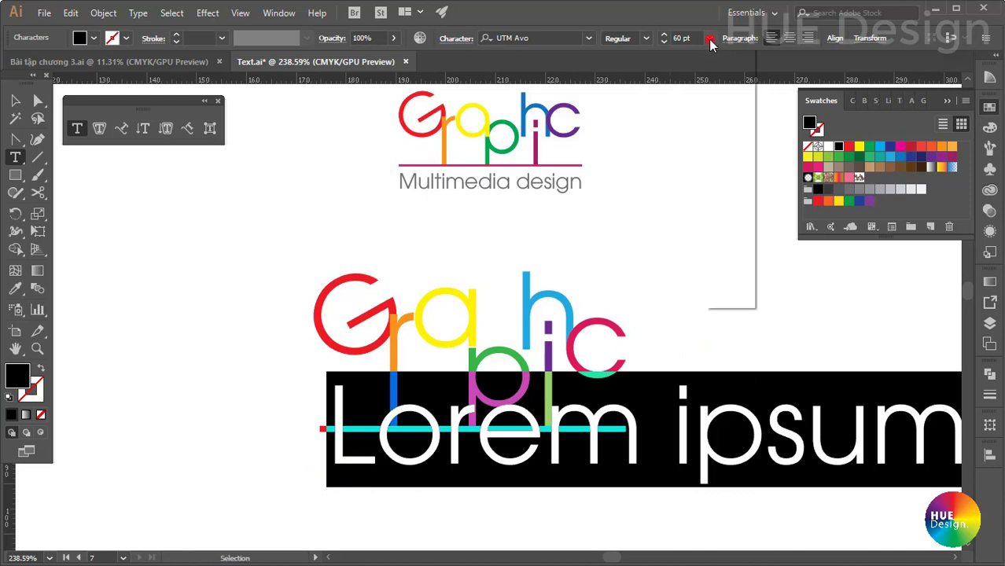
left_click(728, 170)
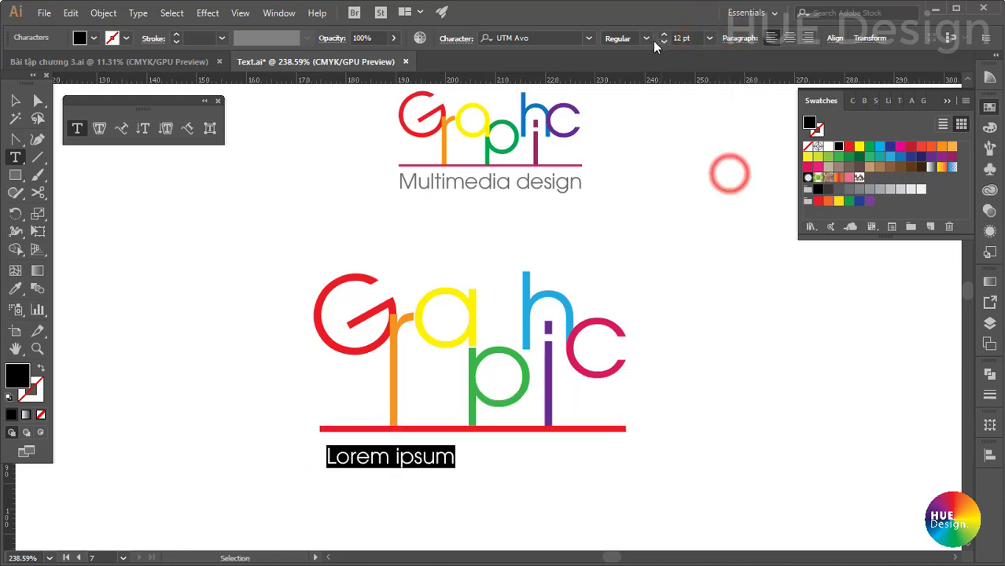
left_click(401, 462)
left_click_drag(324, 450, 559, 464)
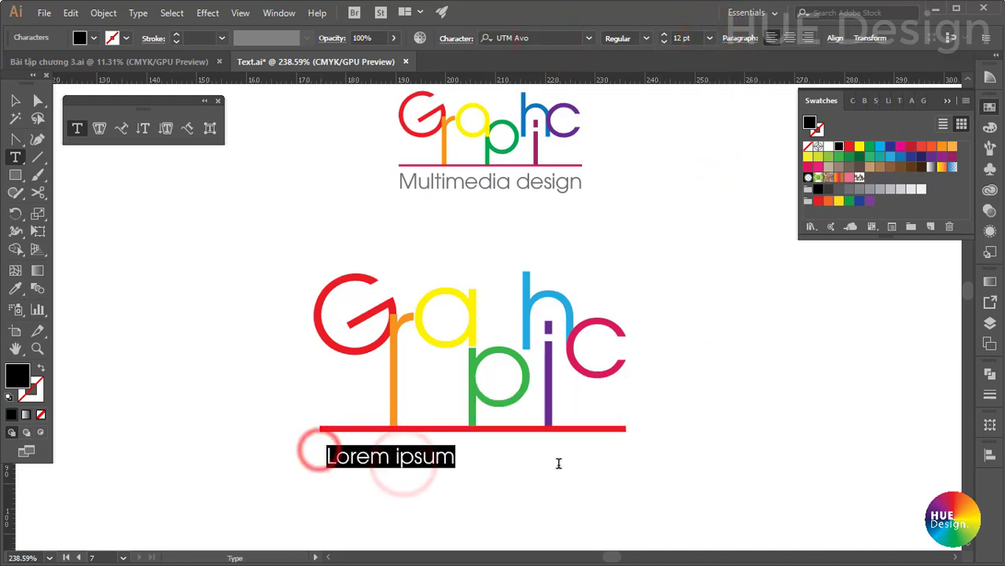
type("Multimedia design")
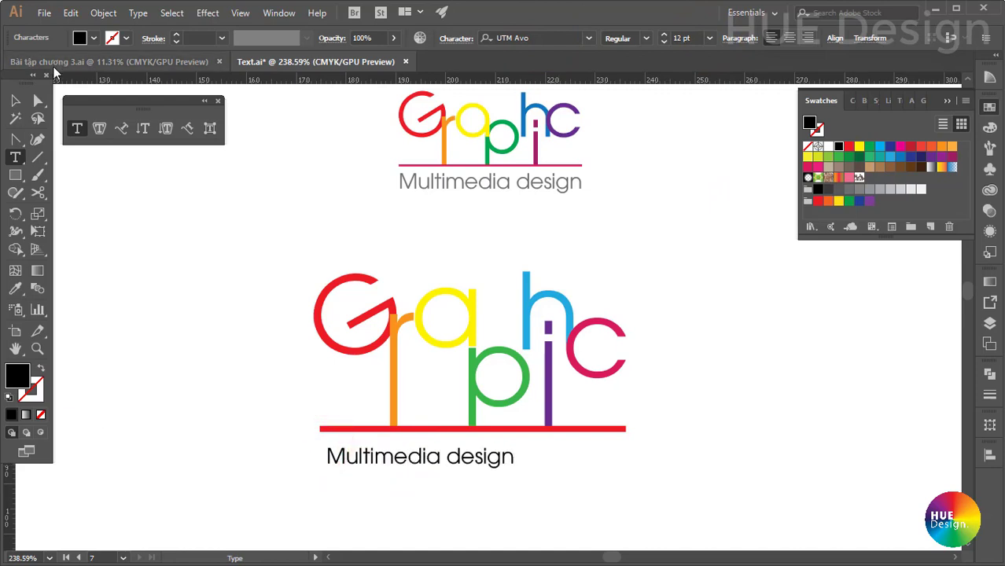
Make the caption 14 pt and dark gray.
left_click(15, 100)
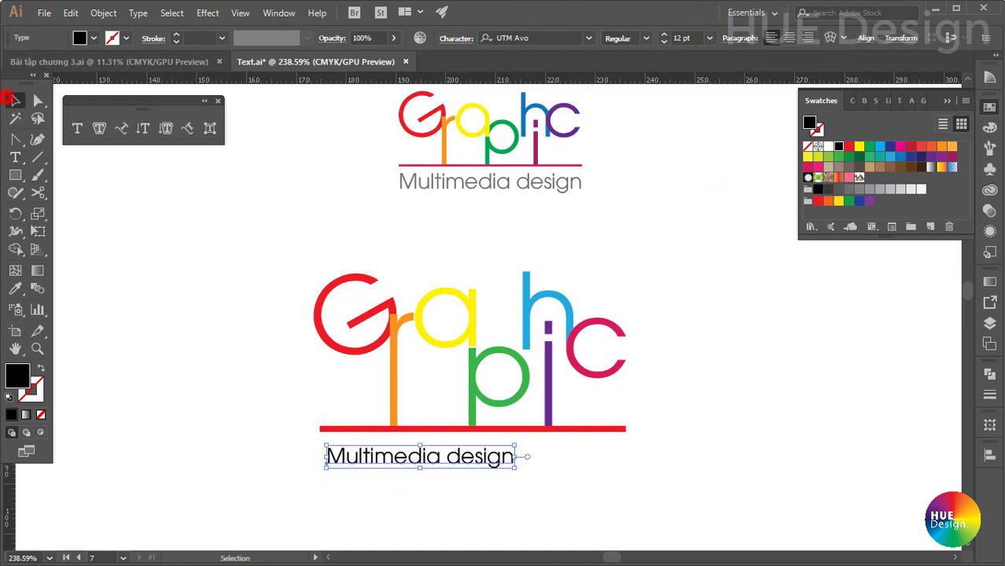
left_click(709, 37)
left_click(725, 185)
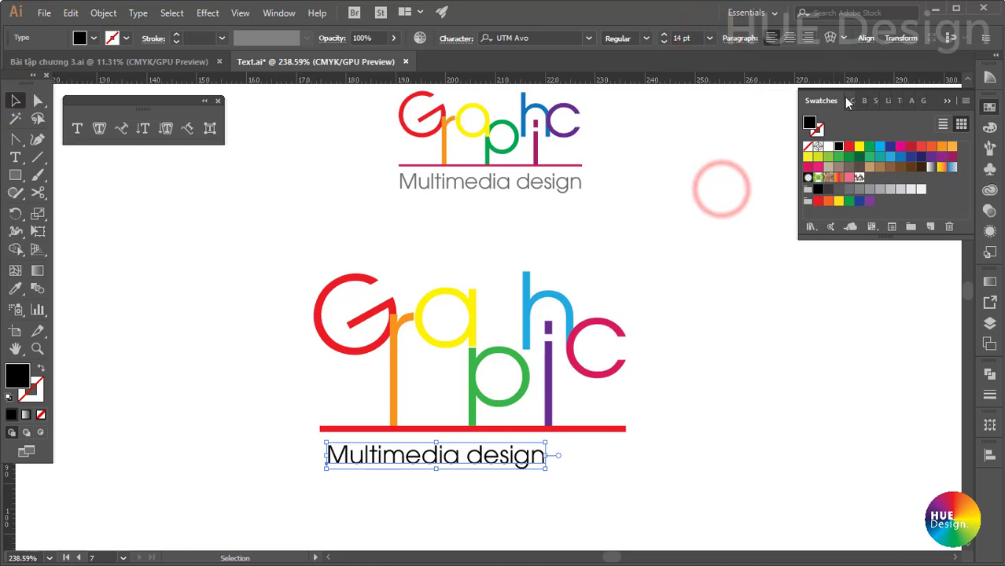
left_click(837, 192)
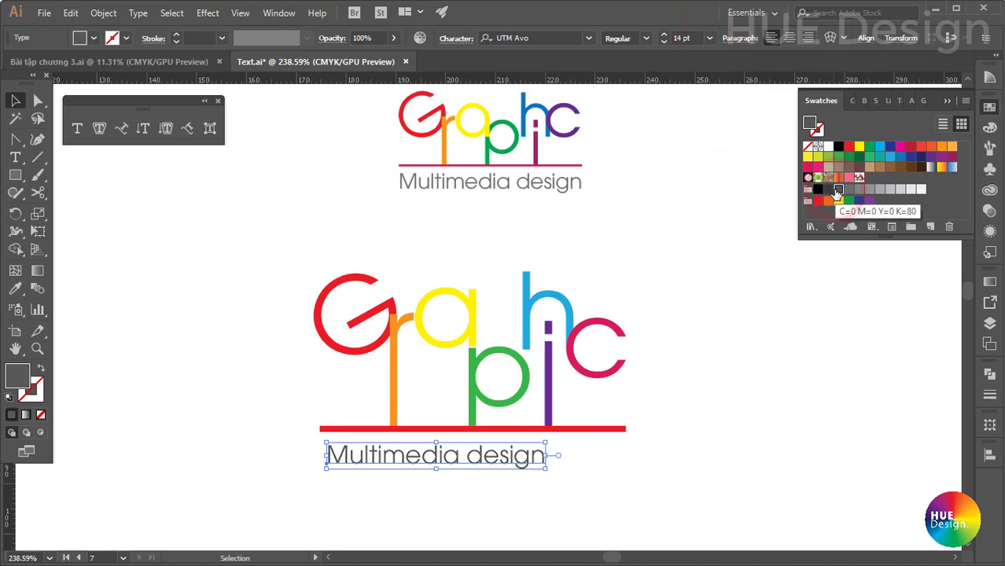
key("ctrl+t")
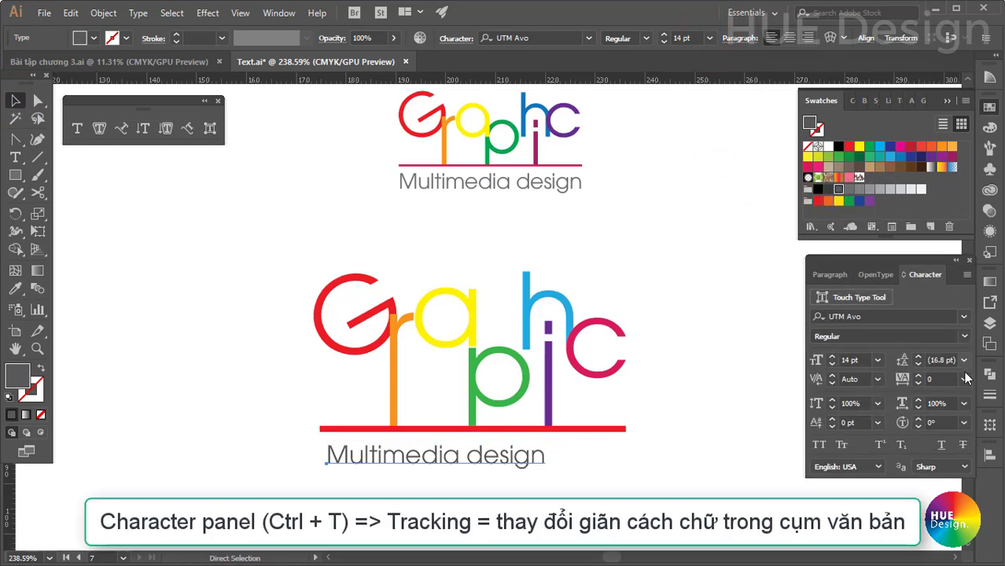
Raise the caption's tracking through 50 and 100 to 200.
left_click(963, 379)
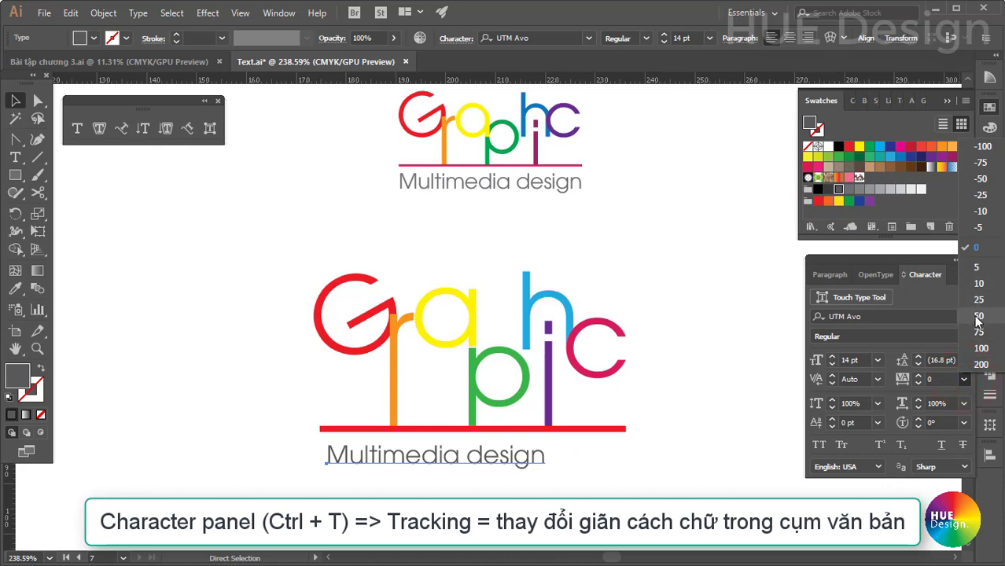
left_click(973, 316)
left_click(964, 379)
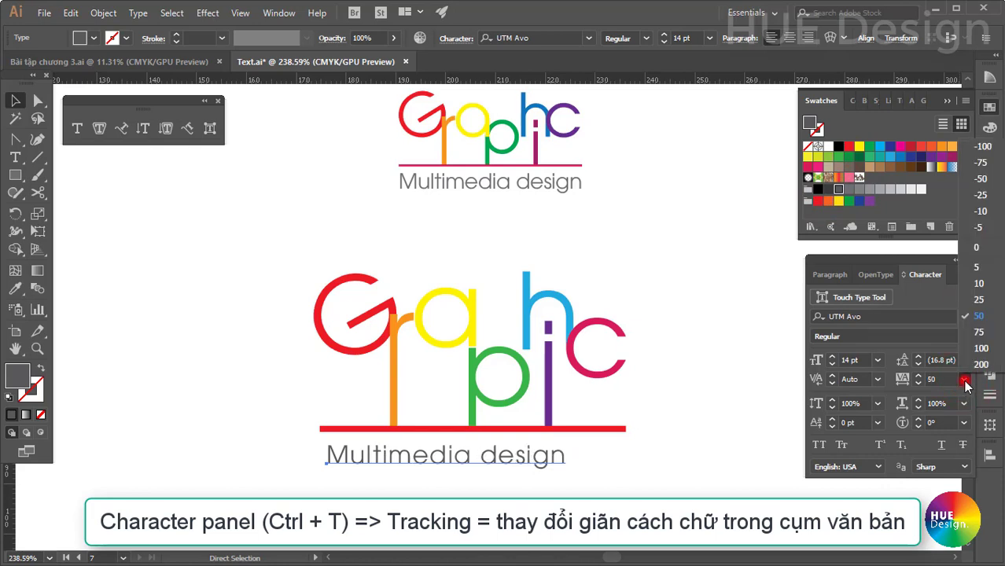
left_click(974, 351)
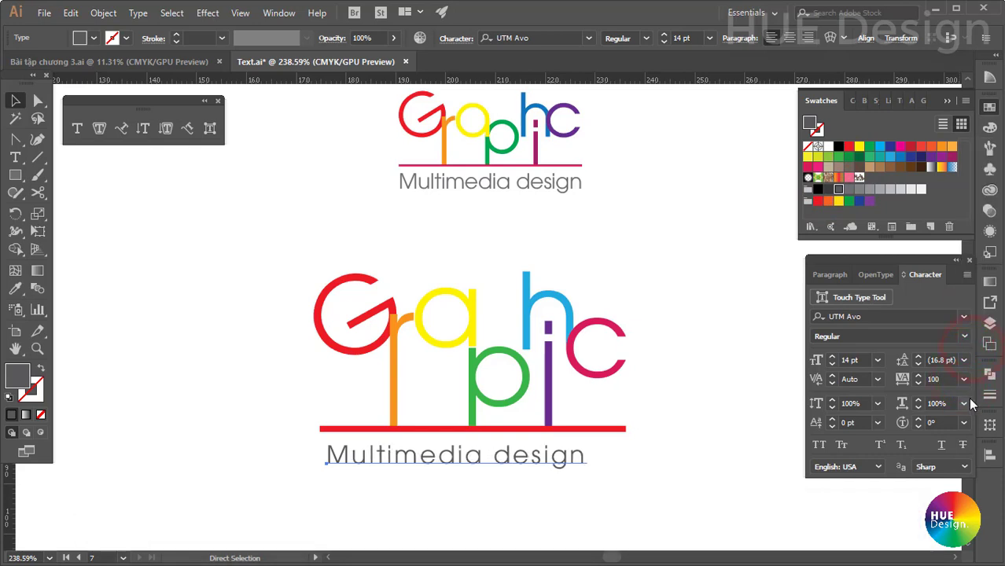
left_click(963, 380)
left_click(973, 372)
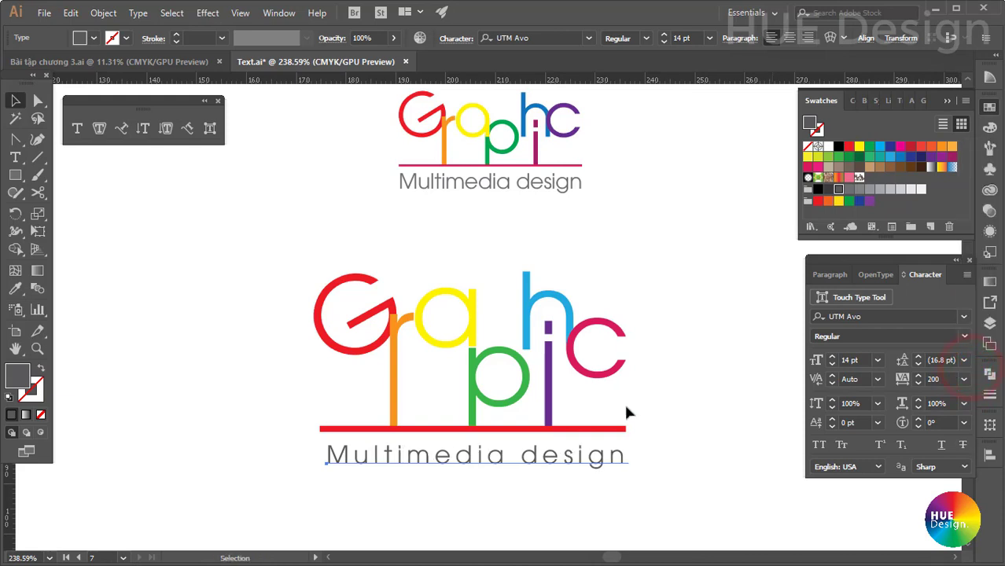
left_click(718, 393)
left_click(561, 452)
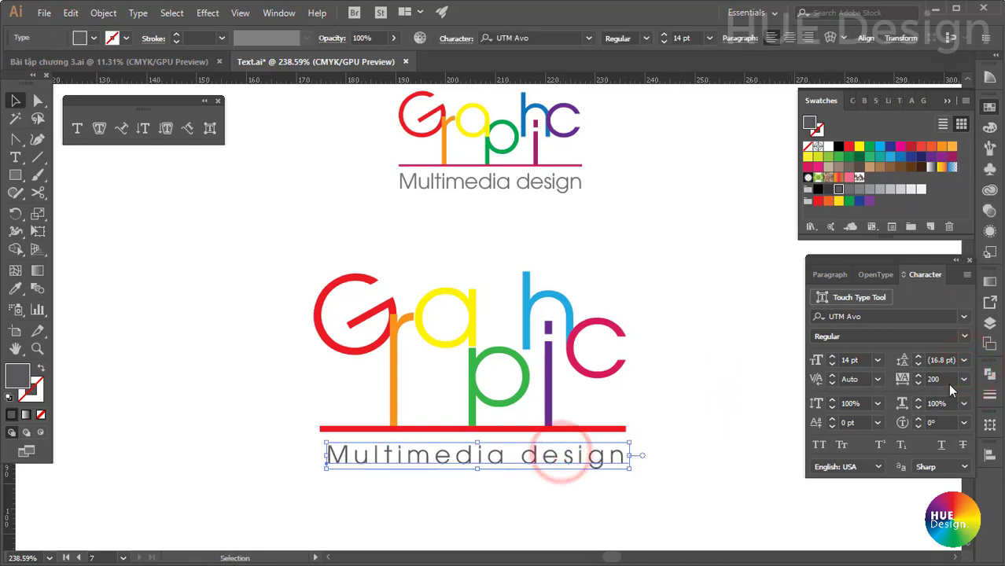
Refine the caption tracking to 210, then 220.
left_click(943, 379)
type("210")
key("Return")
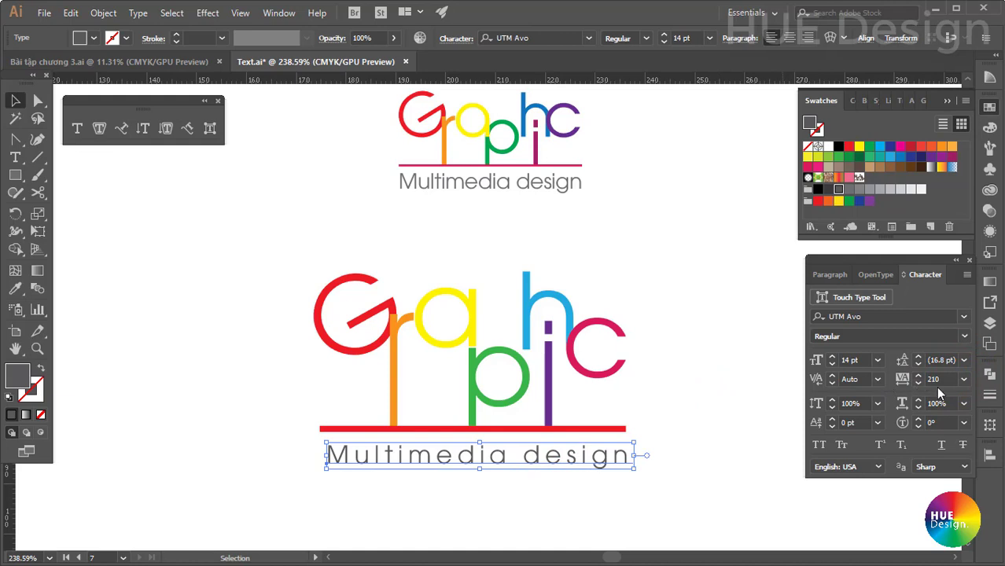
left_click(931, 379)
type("220")
key("Return")
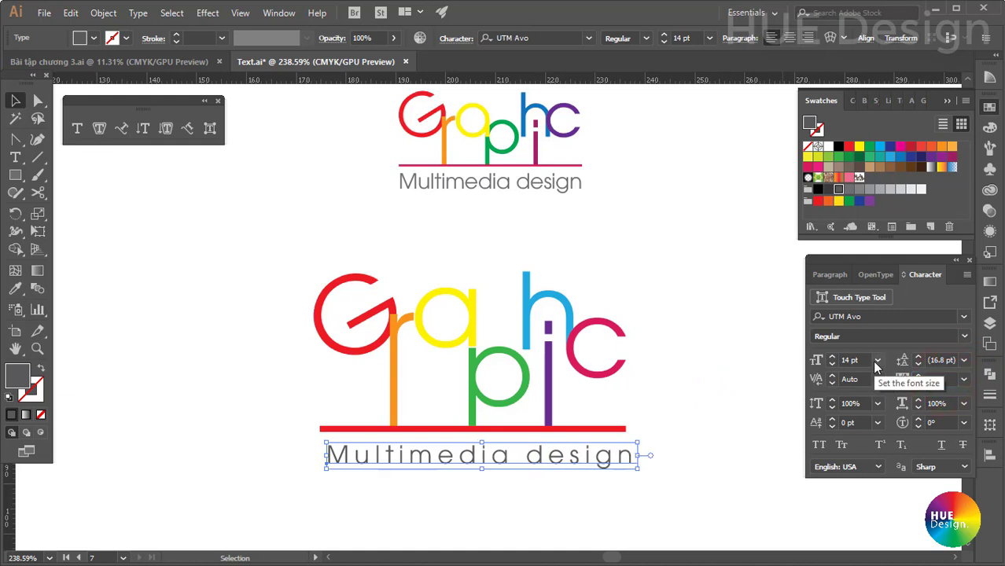
left_click(722, 448)
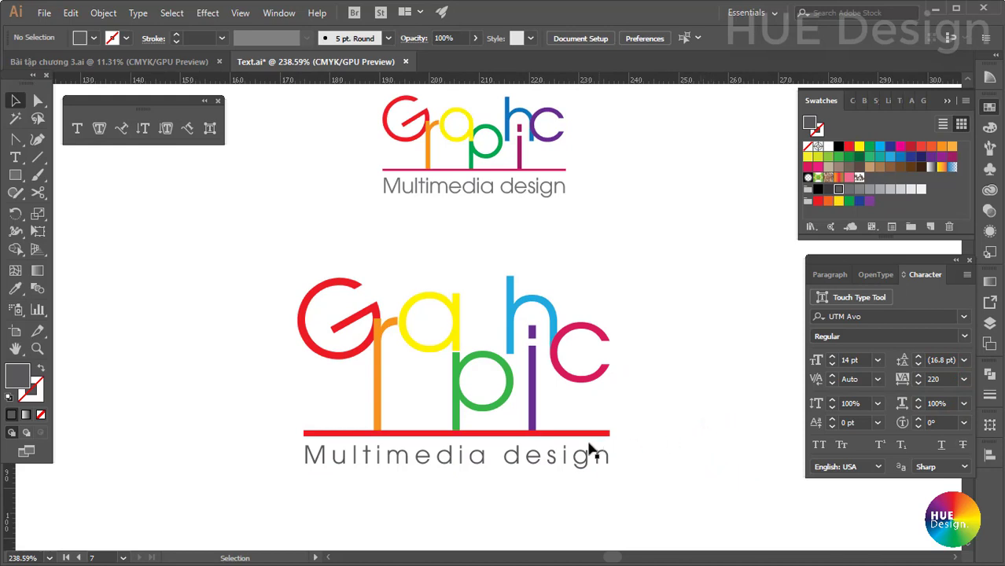
scroll(589, 448, "right", 3)
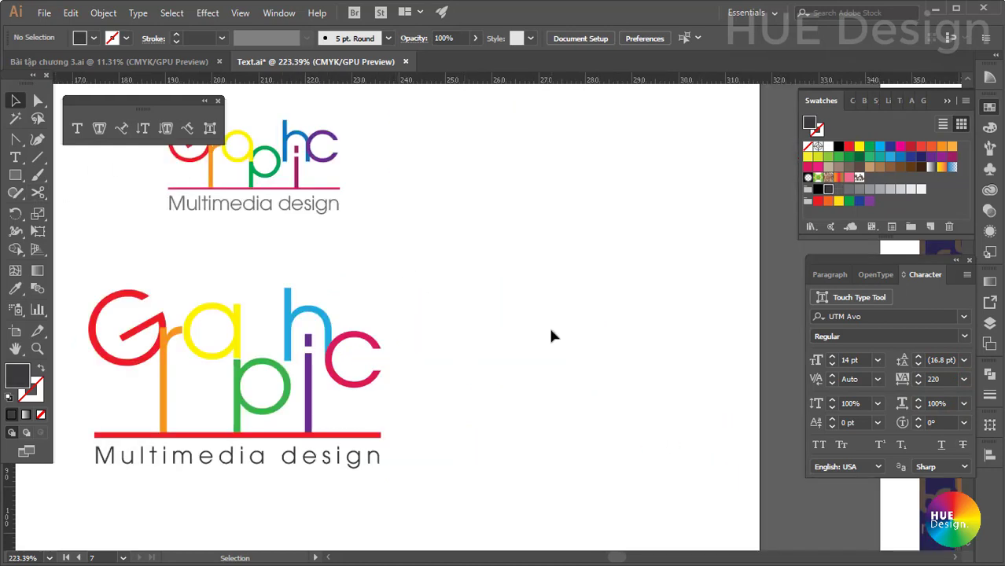
Add a 'Design' word right of the logo in Times New Roman, about 48 pt.
left_click(13, 158)
left_click(478, 262)
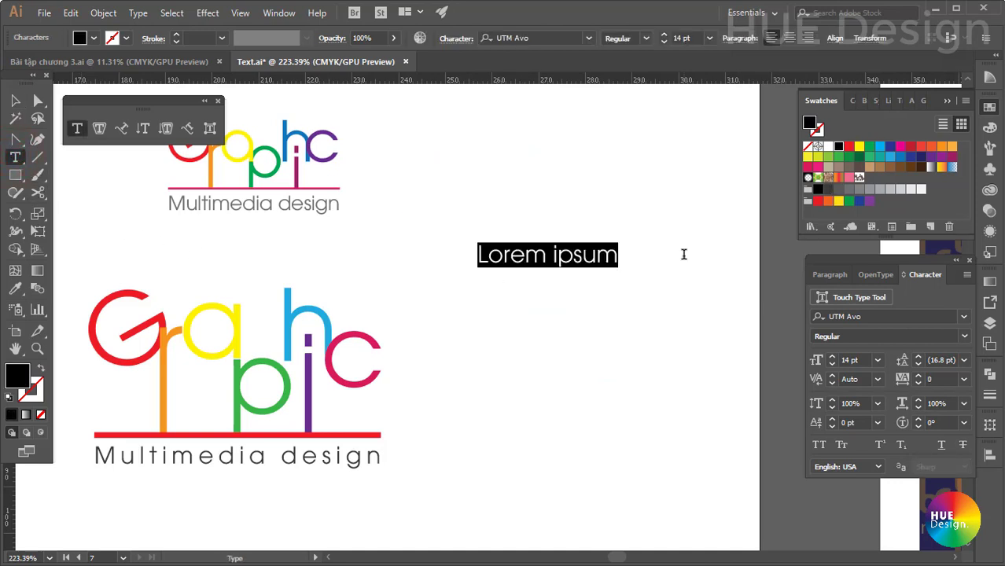
type("G")
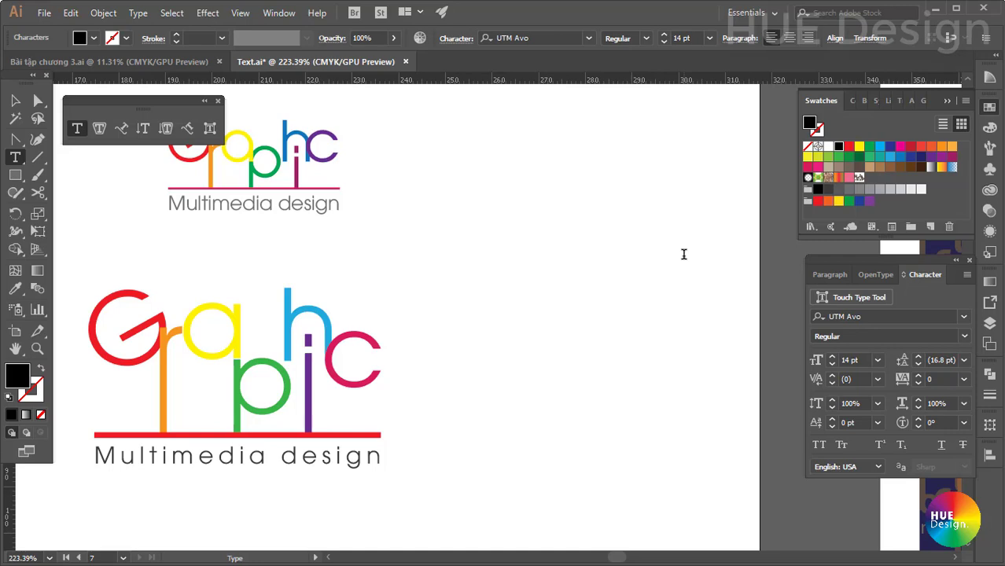
type("Design")
left_click(14, 101)
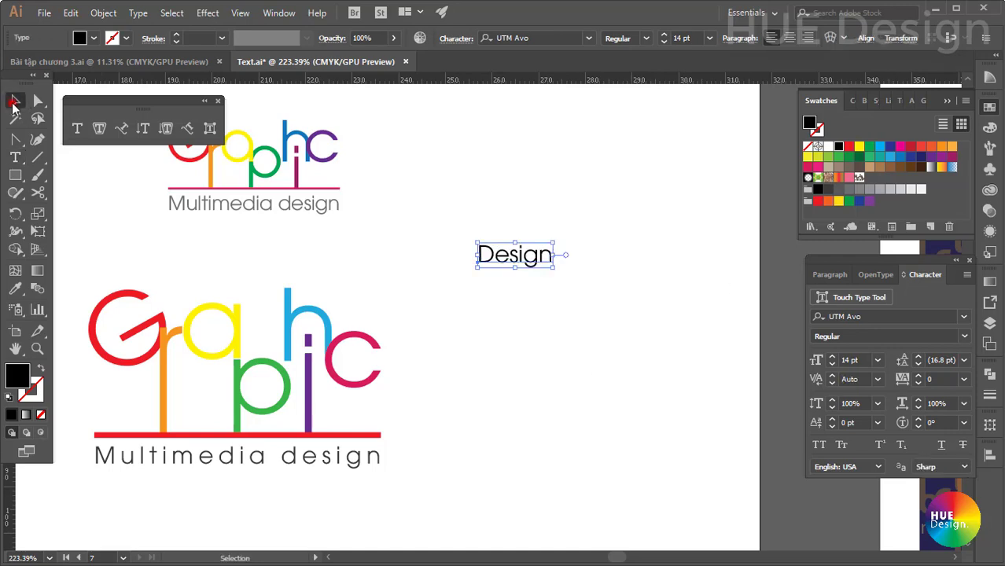
type("Times New Roman")
key("Return")
left_click_drag(544, 270, 679, 333)
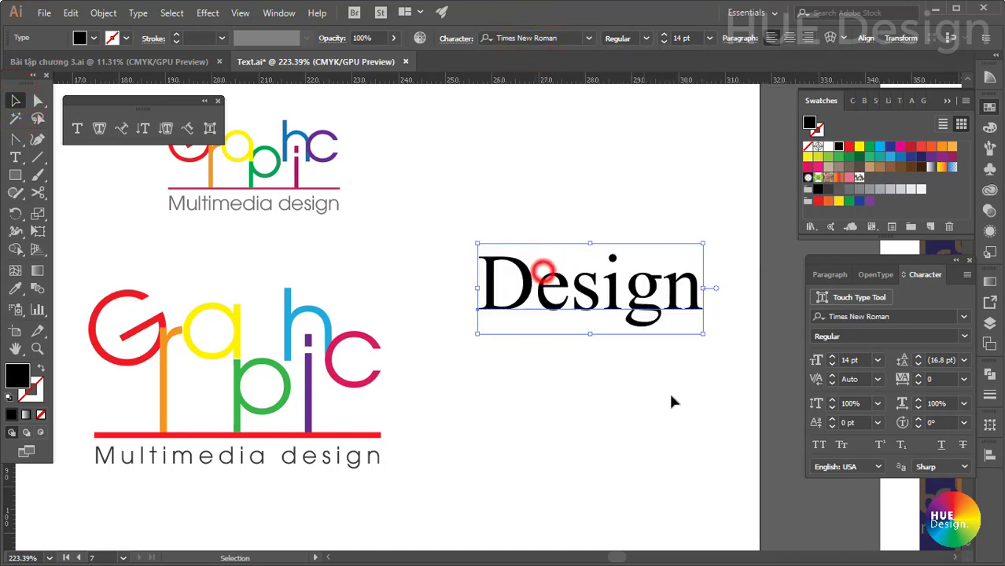
left_click(209, 128)
left_click(520, 289)
Use Touch Type to drop the e and i below the baseline, then lower the g.
mouse_move(521, 290)
left_mouse_down()
mouse_move(556, 301)
mouse_move(546, 340)
left_mouse_up()
left_click(541, 290)
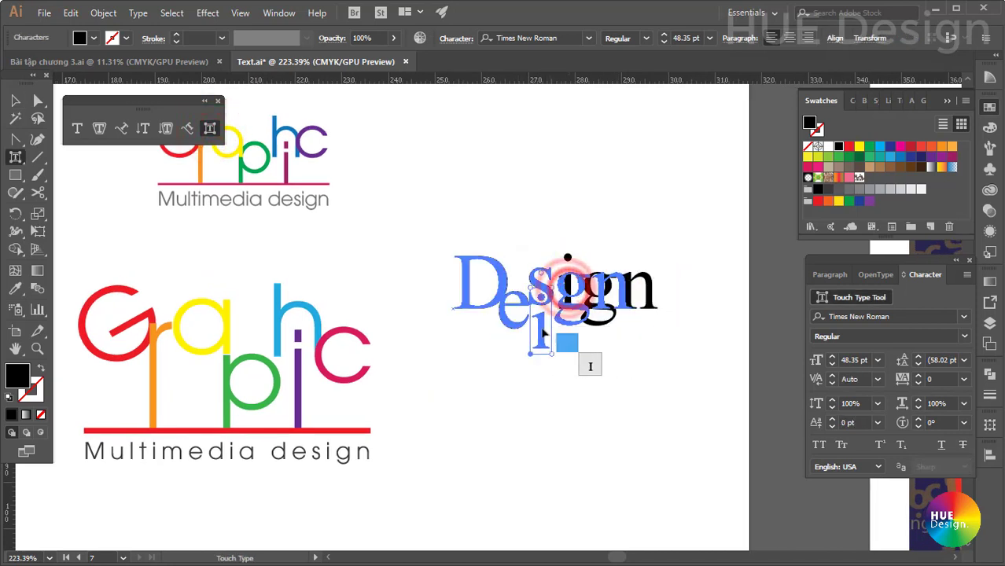
scroll(542, 314, "up", 3)
left_click(704, 437)
left_click(515, 291)
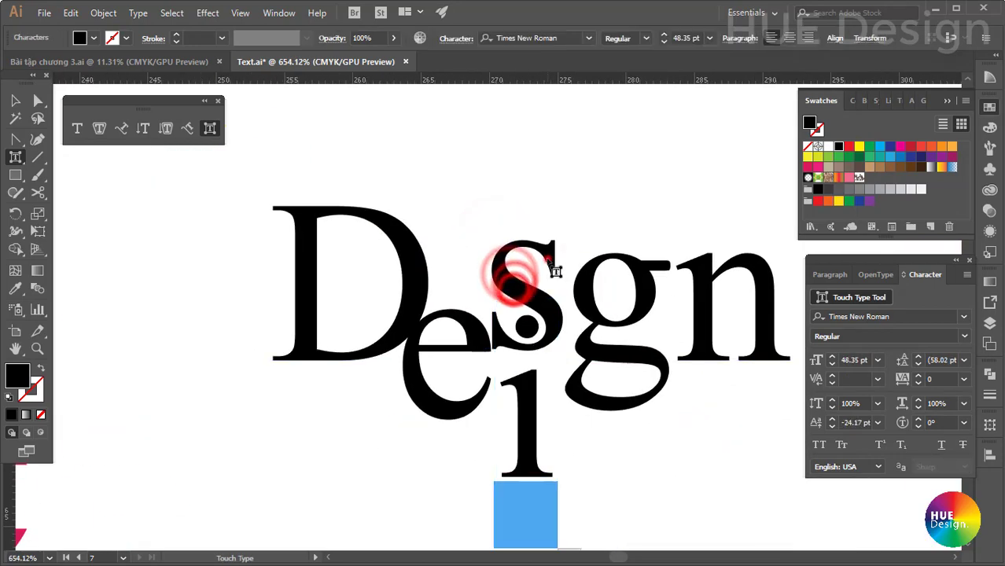
left_click_drag(550, 314, 548, 338)
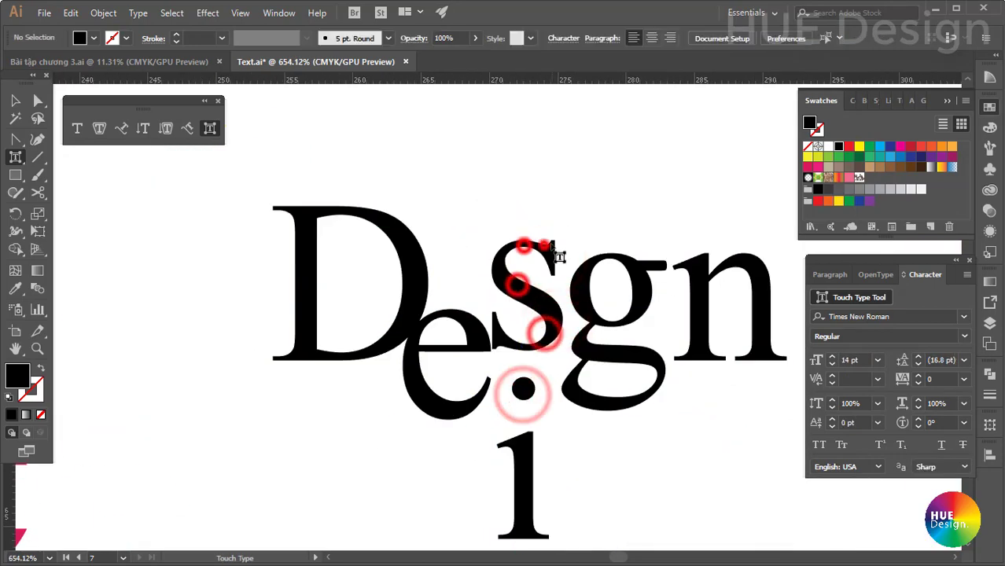
left_click(553, 412)
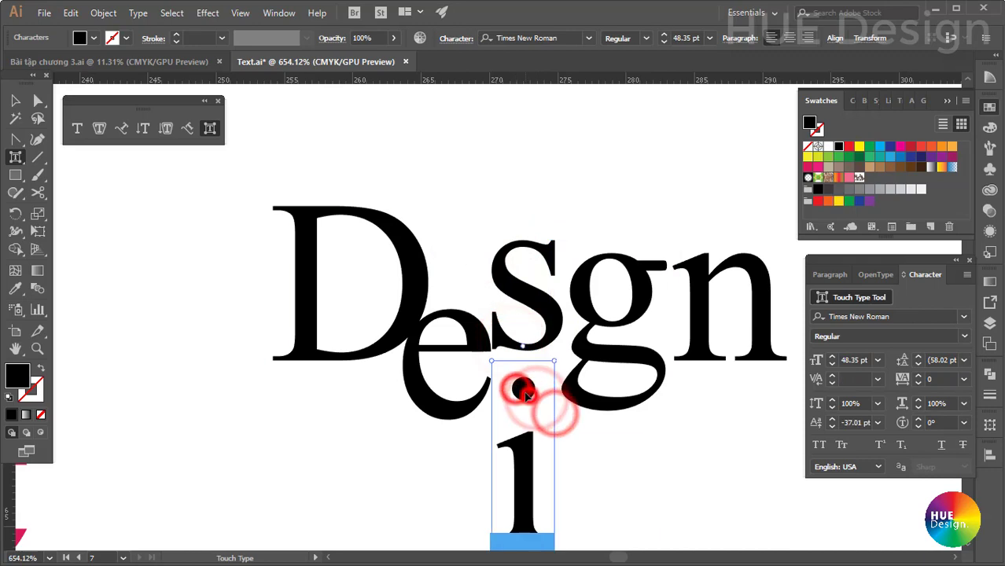
left_click_drag(524, 397, 545, 343)
left_click_drag(605, 291, 528, 388)
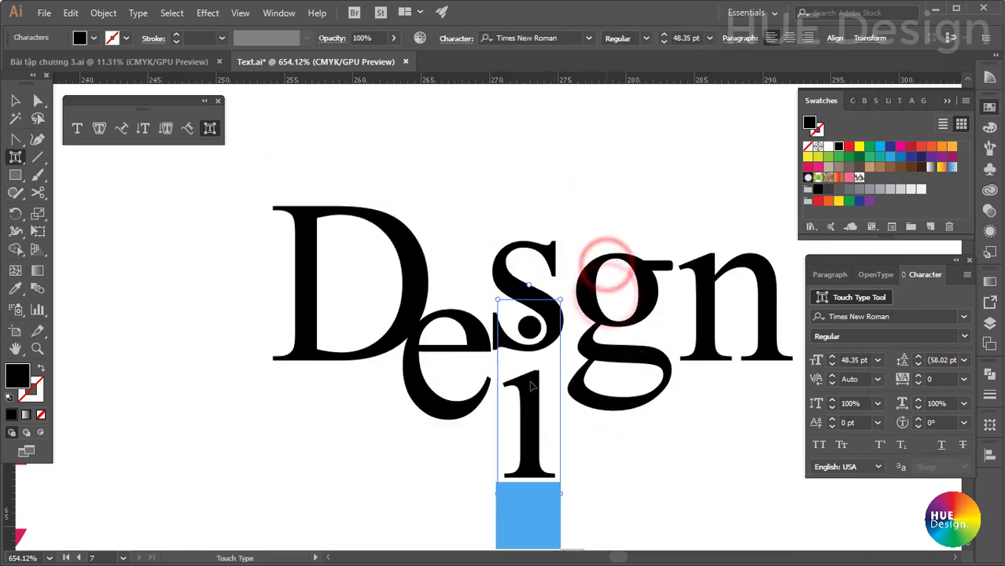
left_click_drag(588, 307, 582, 378)
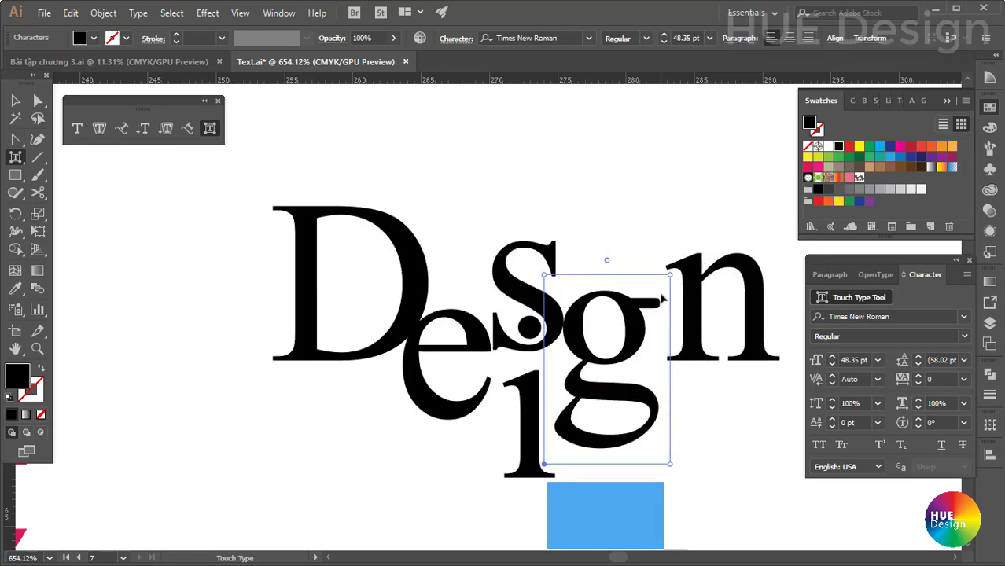
Raise the n above the line and push the g further down below it.
left_click_drag(687, 323, 652, 261)
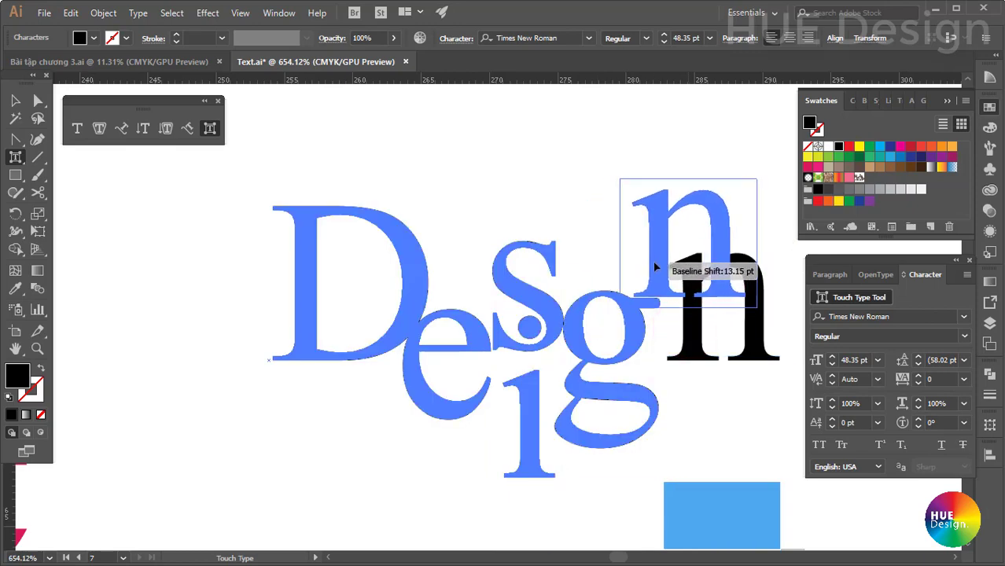
left_click(506, 323)
left_click_drag(507, 325, 510, 385)
left_click(580, 268)
left_click_drag(580, 269, 565, 325)
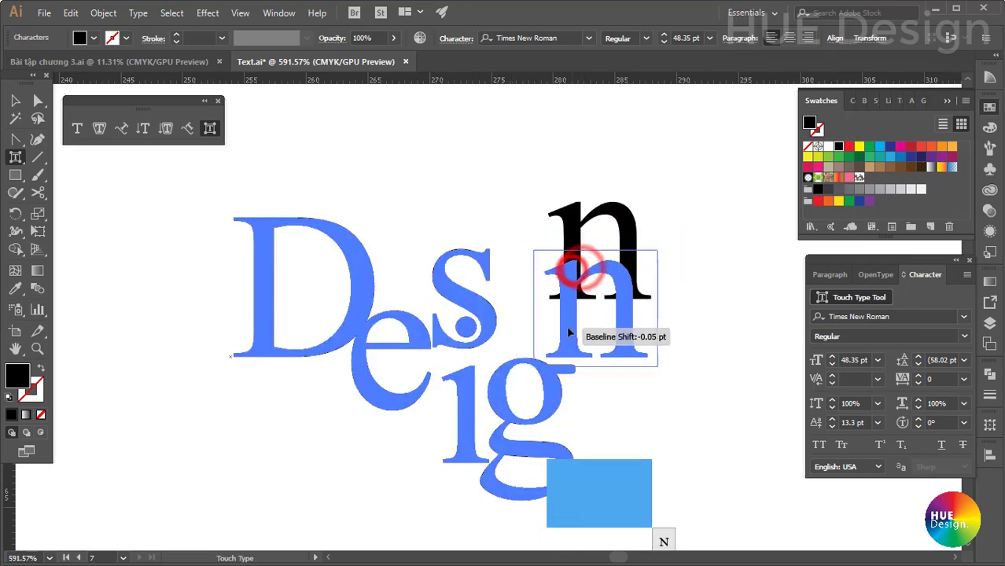
left_click(668, 392)
left_click_drag(511, 406, 508, 425)
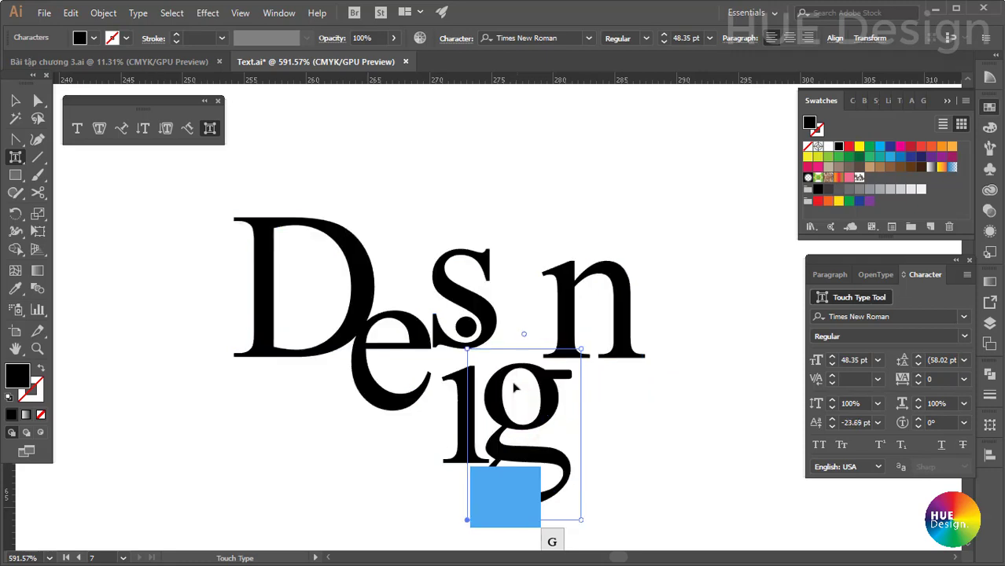
left_click_drag(579, 310, 575, 328)
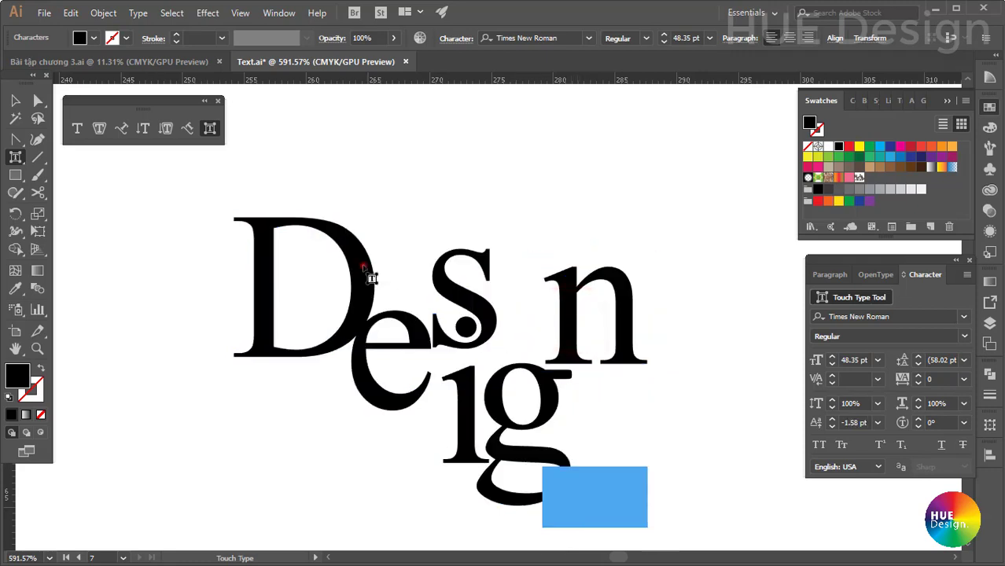
Colour the D red and nudge it slightly upward.
left_click(366, 267)
left_click(848, 146)
left_click_drag(355, 267, 353, 271)
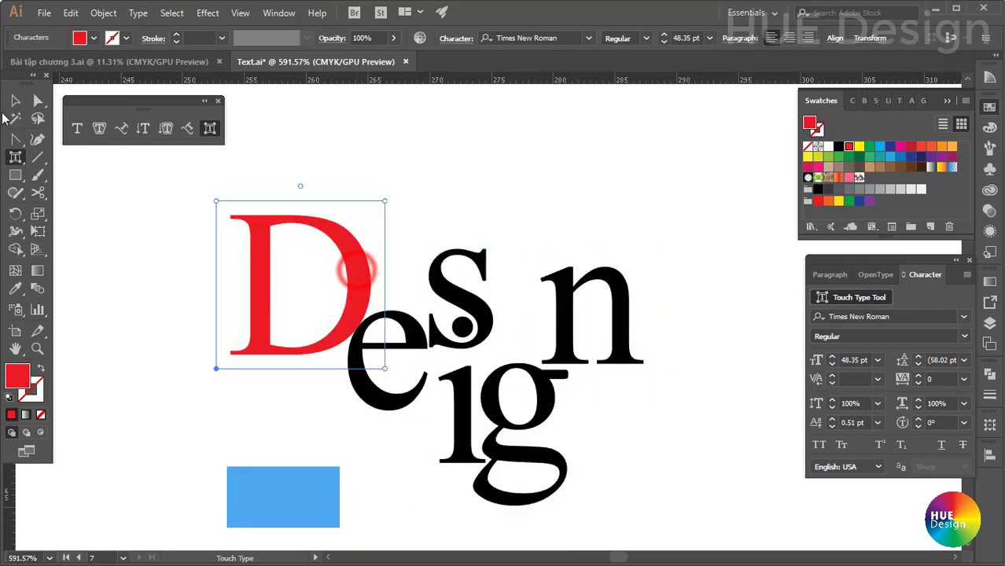
key("v")
left_click(726, 343)
Draw a rectangle covering the whole word and send it behind the text.
scroll(567, 419, "up", 2)
scroll(503, 417, "down", 3)
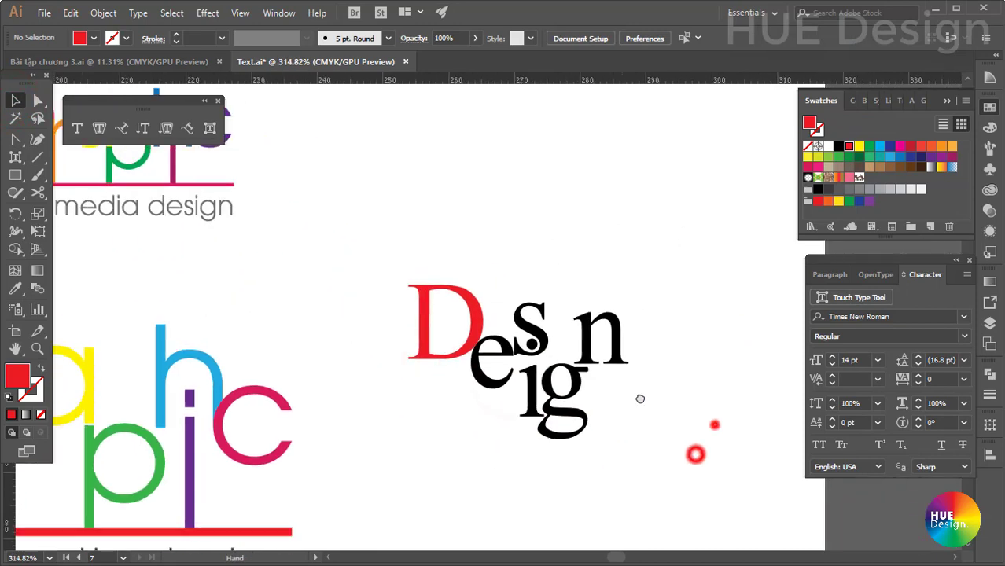
scroll(504, 285, "up", 3)
left_click(15, 175)
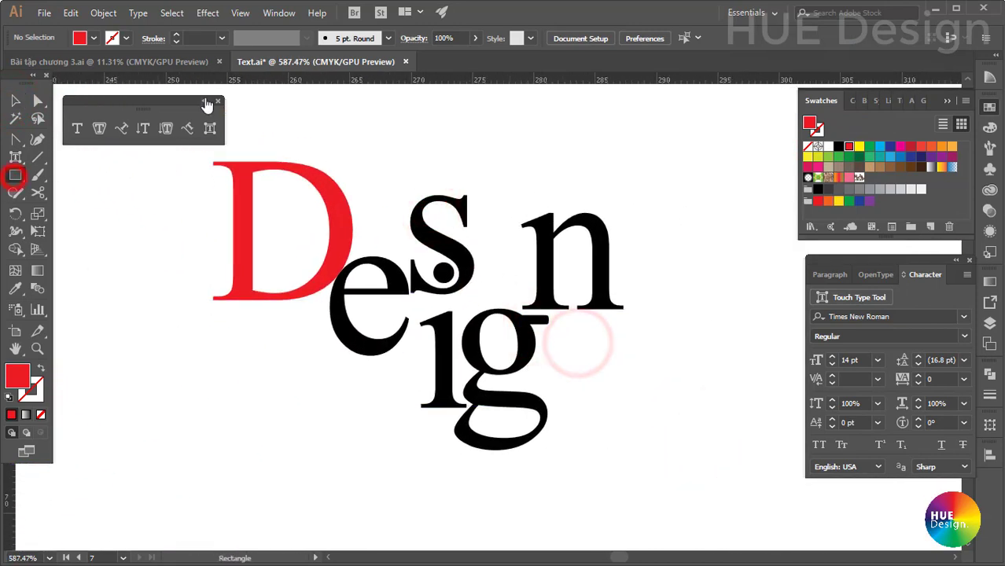
scroll(296, 152, "up", 1)
left_click_drag(171, 156, 686, 513)
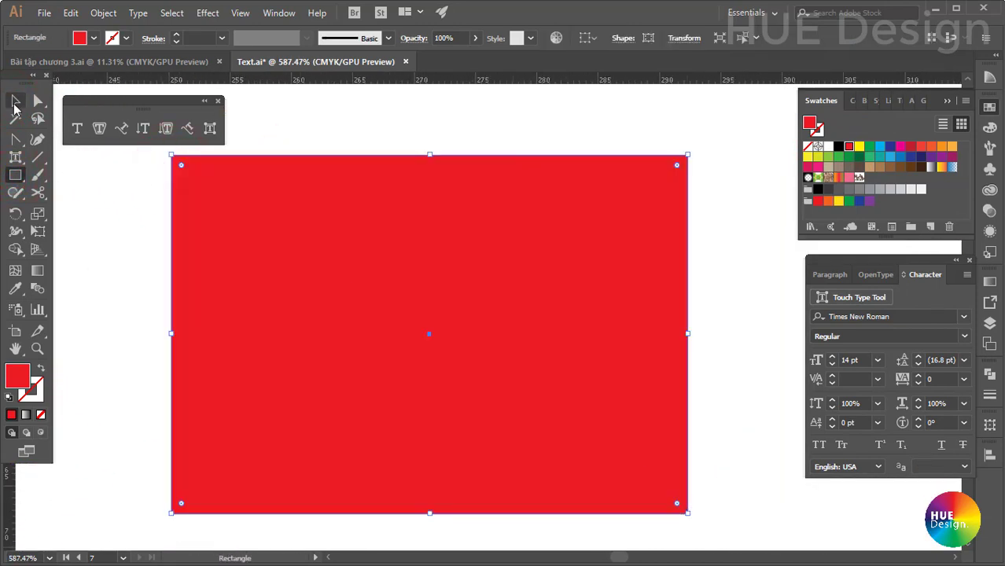
left_click(15, 100)
key("ctrl+shift+bracketleft")
Fill the background rectangle light grey.
left_click(858, 146)
left_click(829, 167)
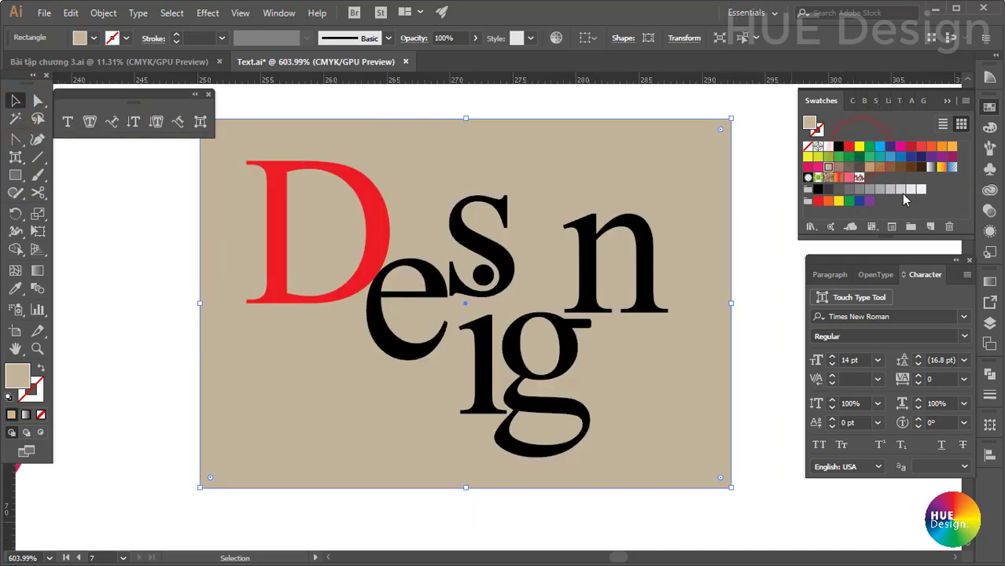
left_click(908, 188)
scroll(555, 190, "up", 1)
left_click(588, 259)
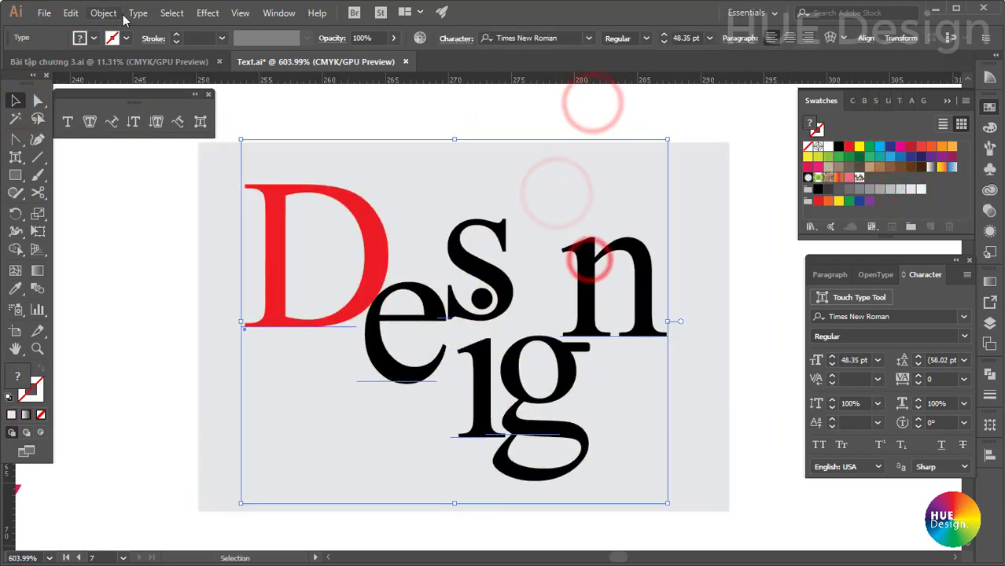
Add a Drop Shadow to the text with 1 mm X/Y offsets and 0.4 mm blur.
left_click(208, 13)
left_click(243, 181)
left_click(400, 181)
left_click(613, 382)
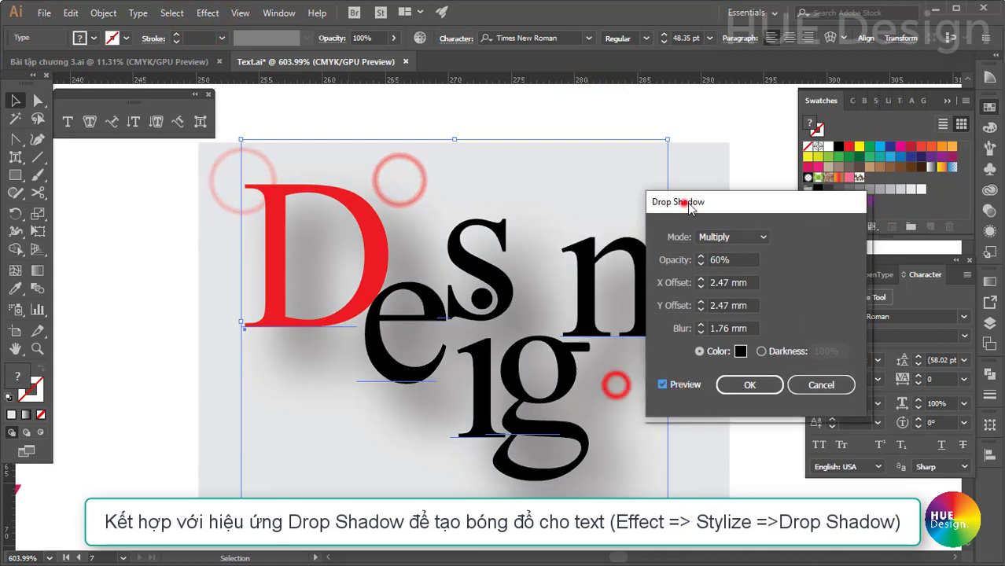
left_click_drag(683, 199, 811, 191)
double_click(770, 299)
left_click(770, 276)
type("1")
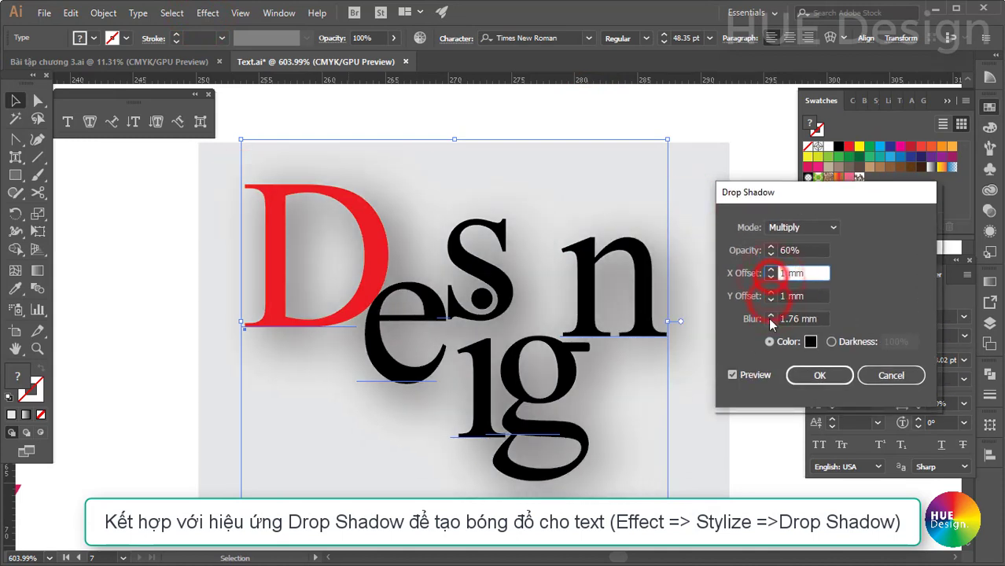
left_click(770, 322)
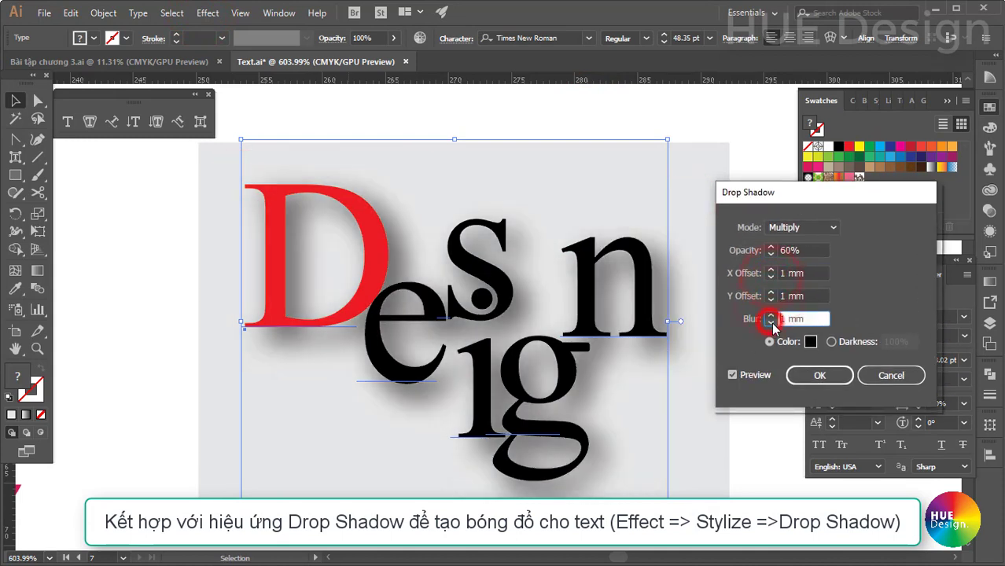
Lower the shadow opacity to 50%, apply it and inspect the result.
left_click(748, 375)
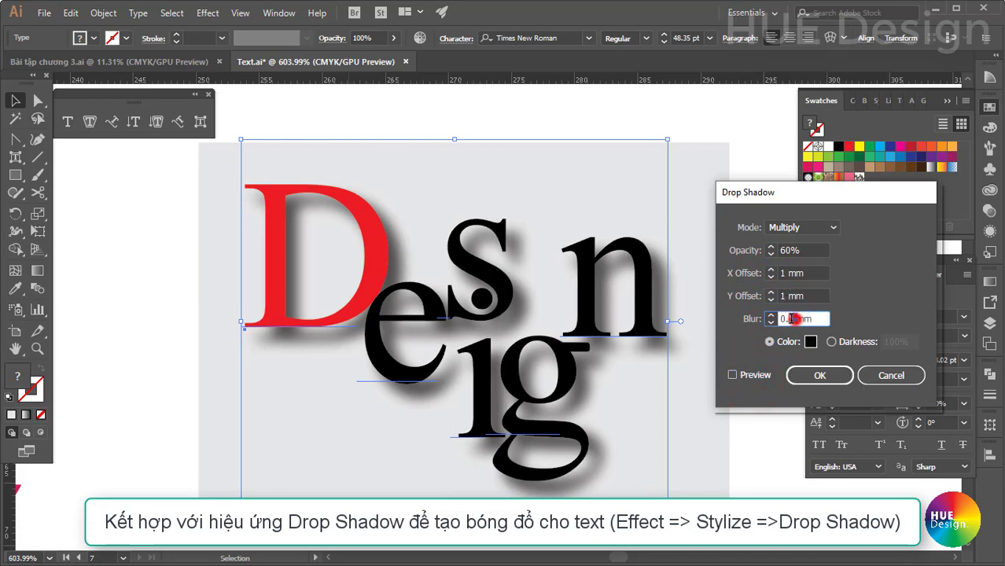
left_click(747, 376)
left_click(758, 375)
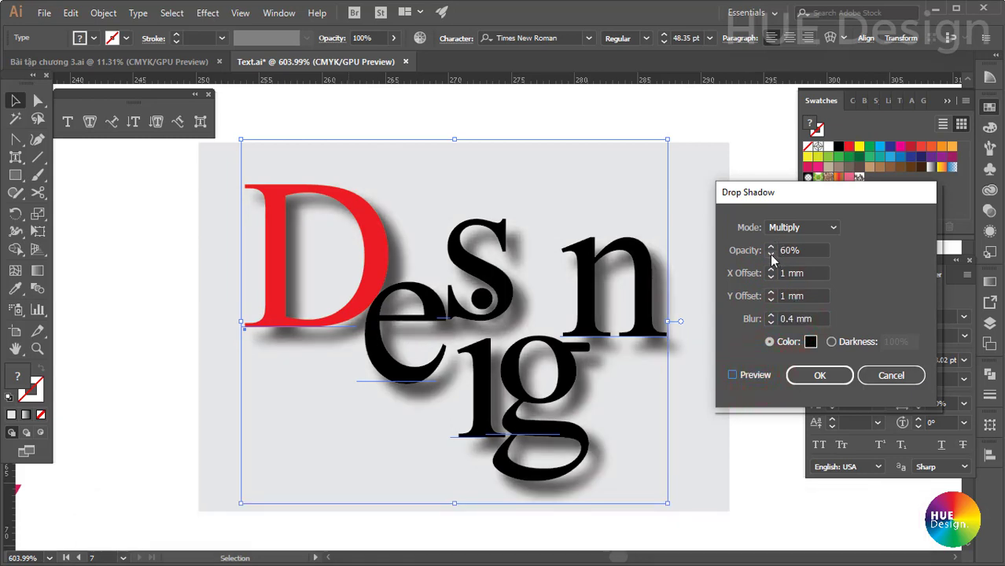
left_click(770, 252)
left_click(742, 376)
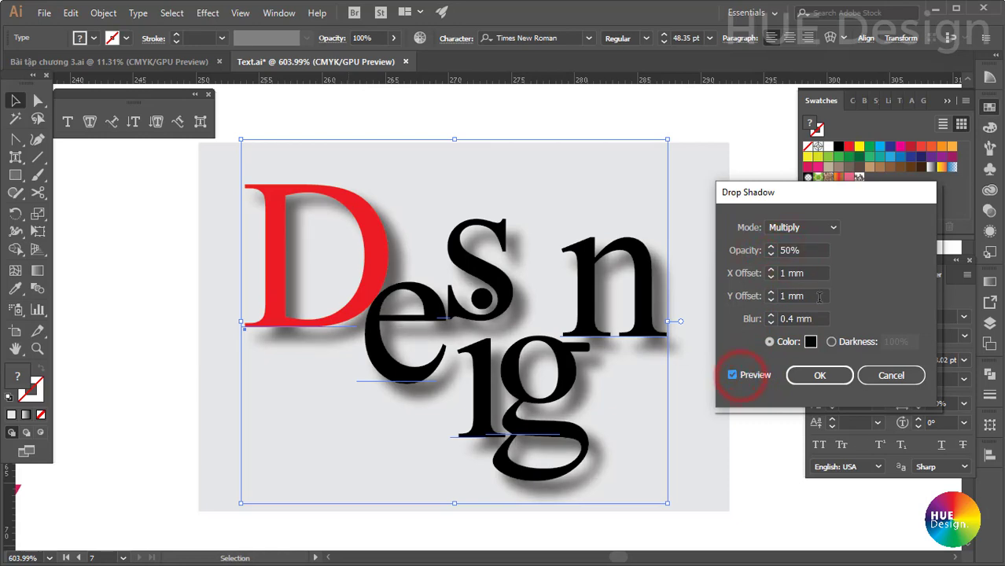
left_click(825, 374)
left_click(612, 384)
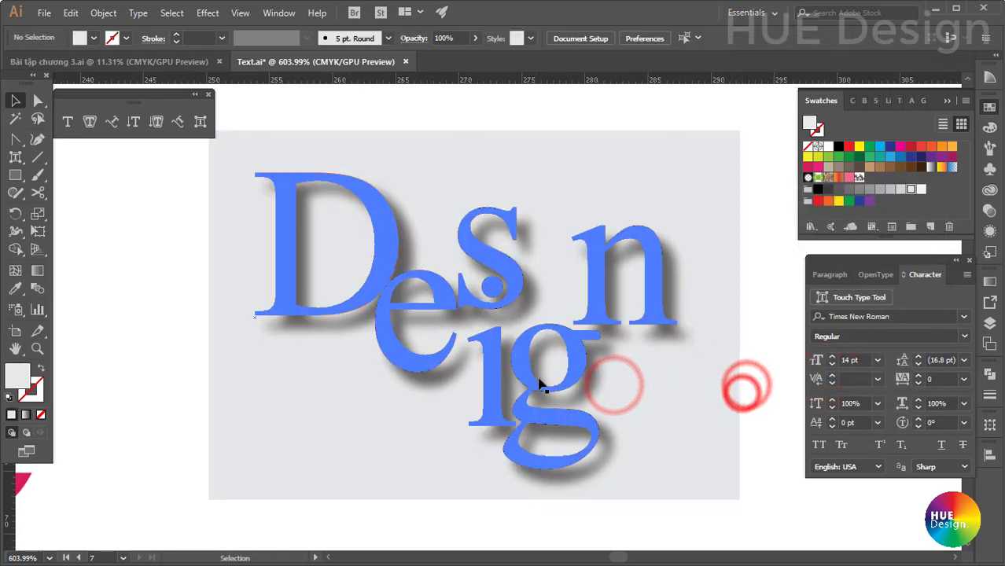
left_click(540, 384)
left_click(751, 383)
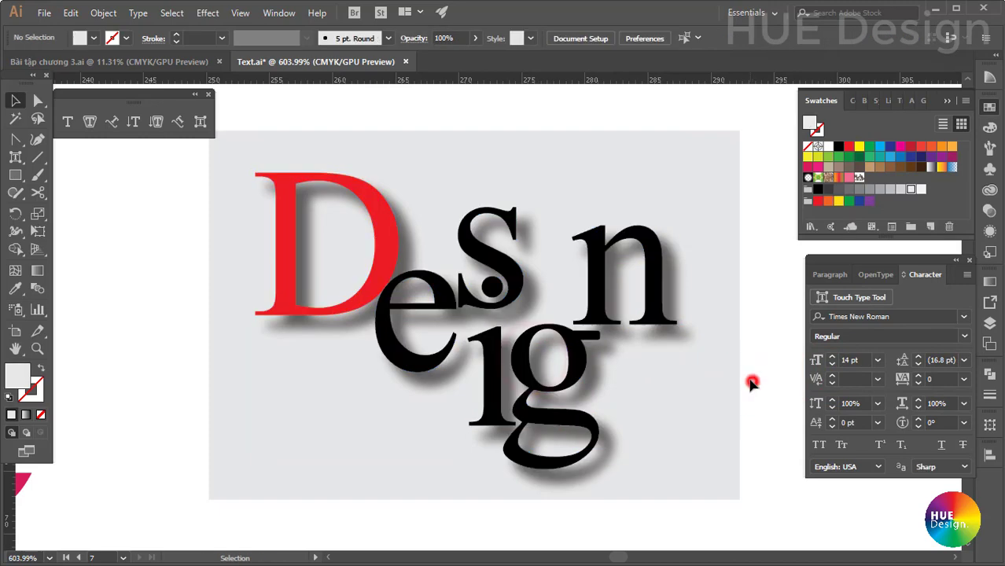
left_click_drag(751, 383, 740, 368)
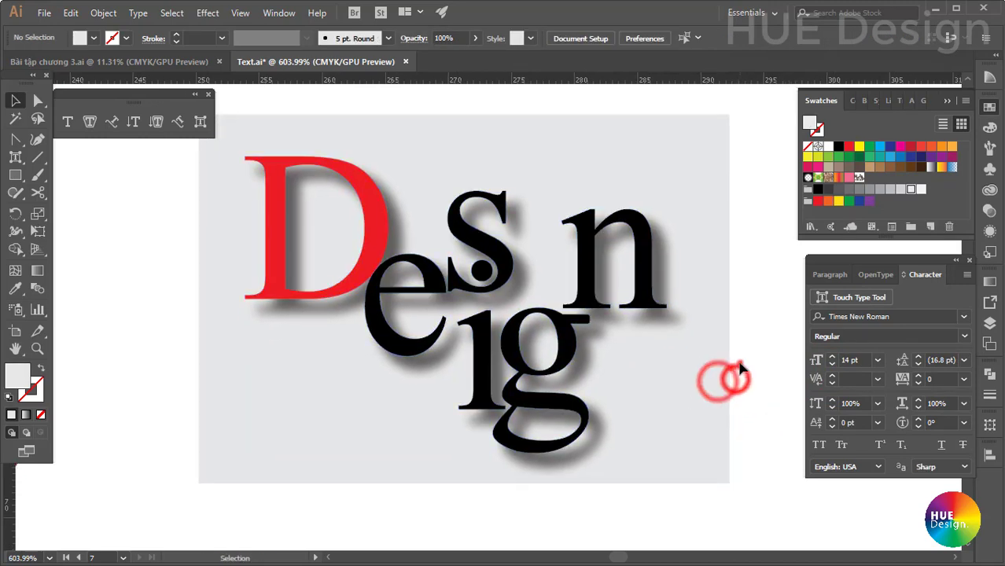
Give the grey background a drop shadow at 75% opacity with 0.5 mm offsets.
left_click(725, 370)
left_click(208, 13)
left_click(228, 41)
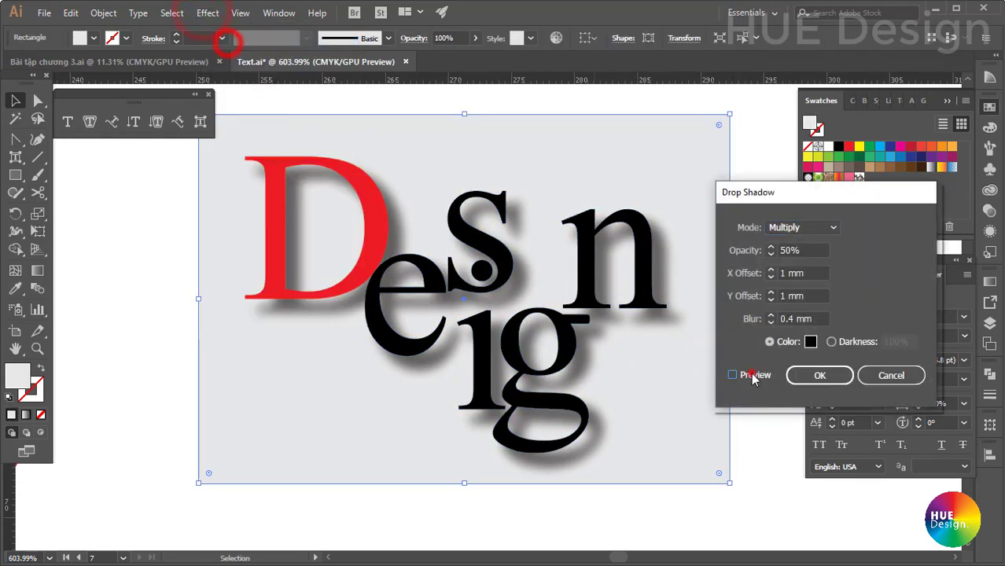
left_click(732, 375)
left_click(799, 250)
type("75")
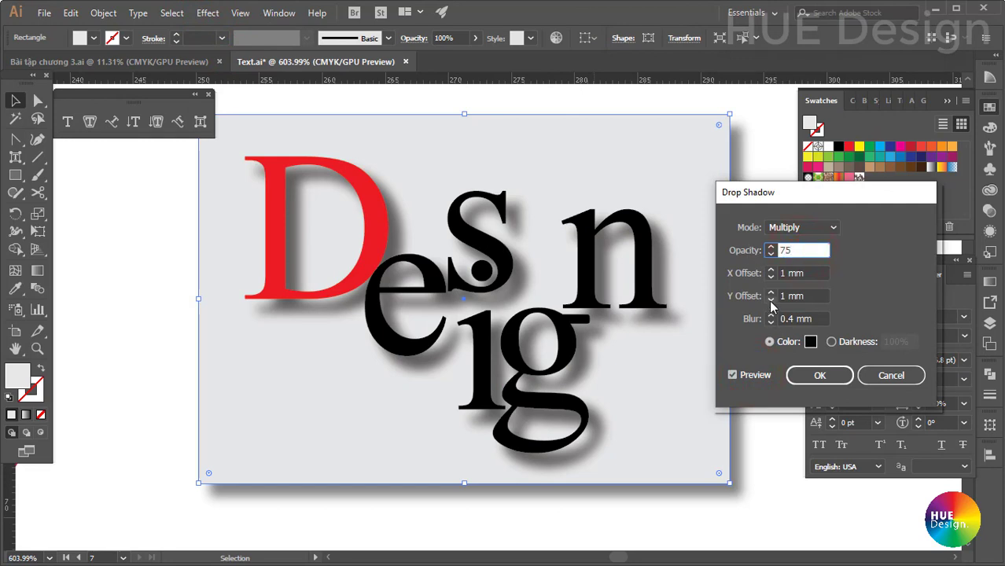
left_click(786, 272)
key("Tab")
type("0.5")
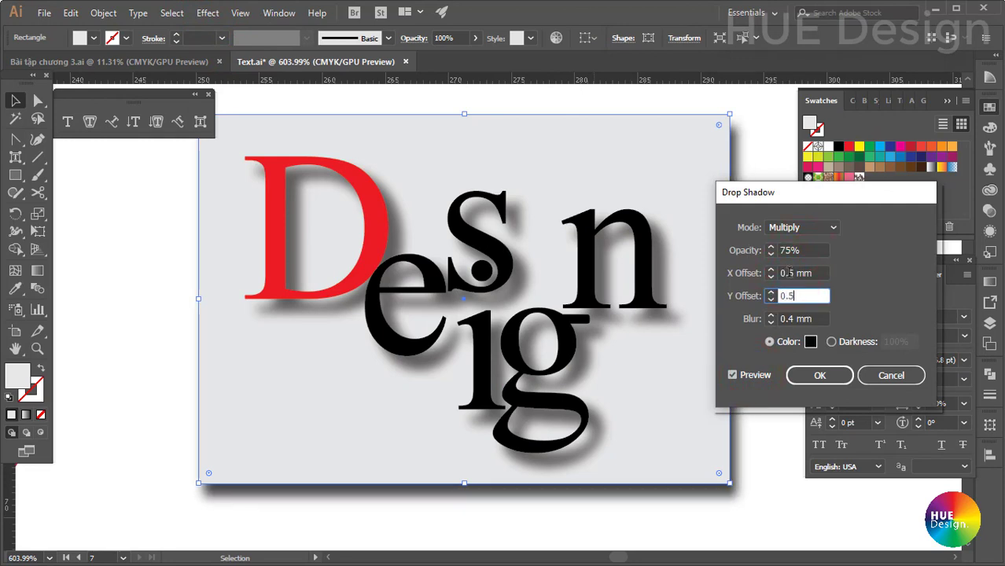
left_click(789, 380)
Close the floating Type tools panel.
scroll(687, 376, "up", 1)
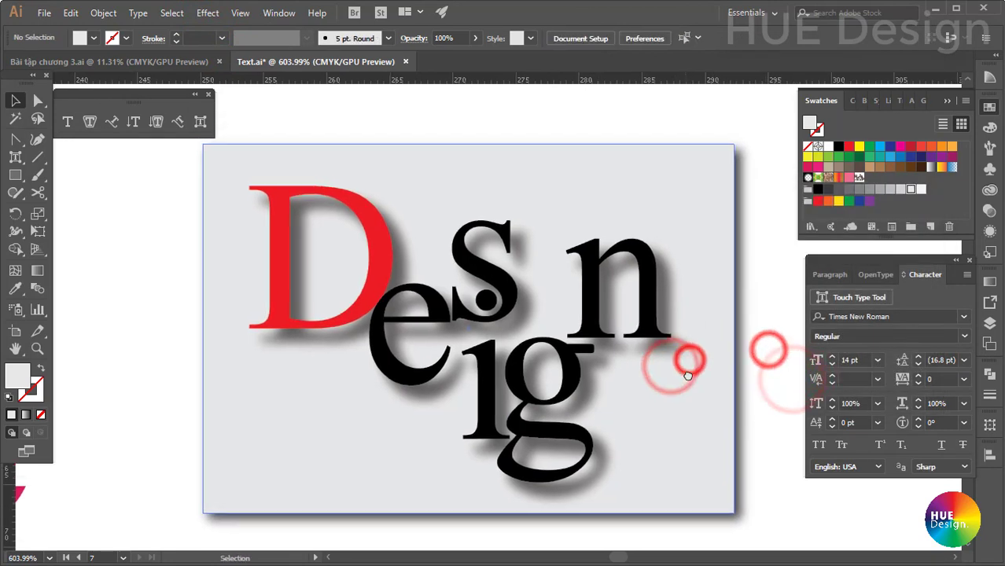
left_click(208, 93)
scroll(460, 224, "up", 1)
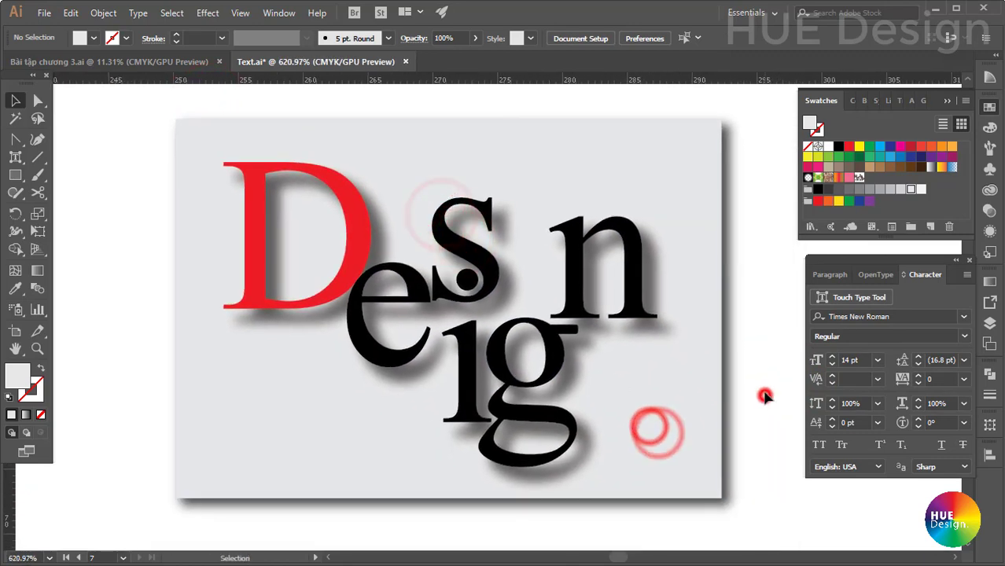
Delete the black dot over the i in isolation mode, leaving the red dot.
double_click(467, 280)
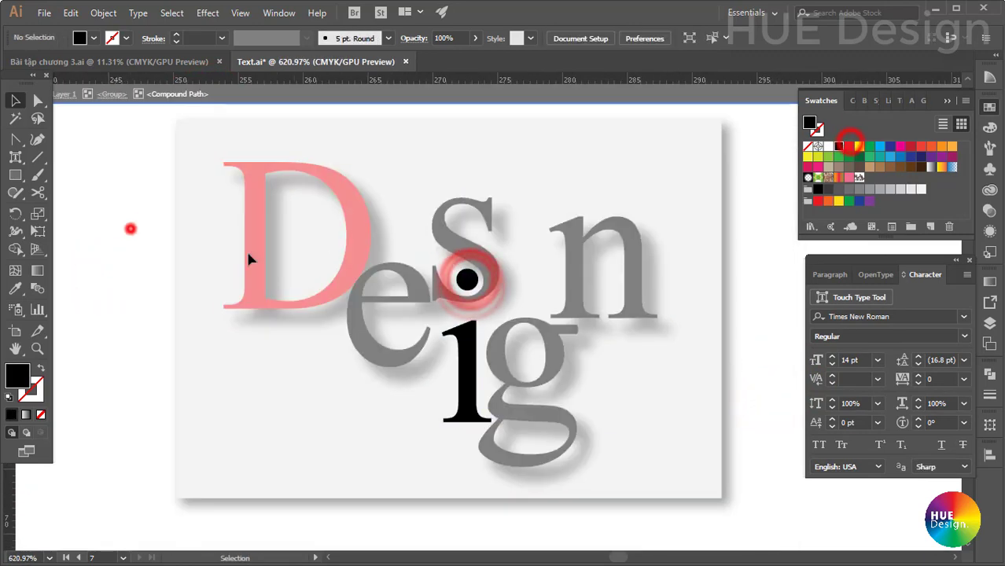
key("a")
left_click(448, 259)
key("Delete")
left_click(100, 229)
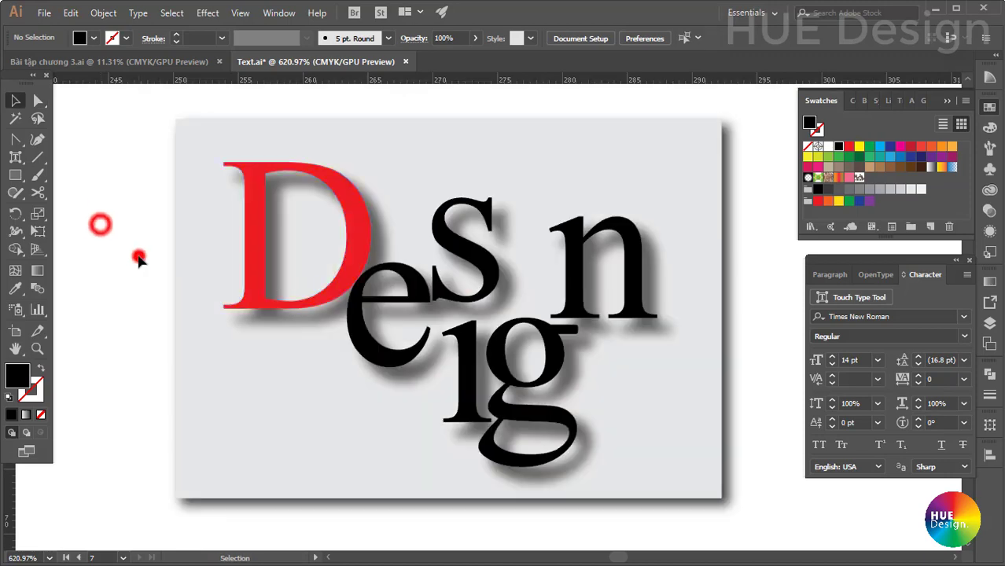
left_click(140, 247)
Zoom out and back in to check the artwork, then deselect everything.
left_click(740, 295)
left_click(761, 351)
left_click(645, 445, "alt")
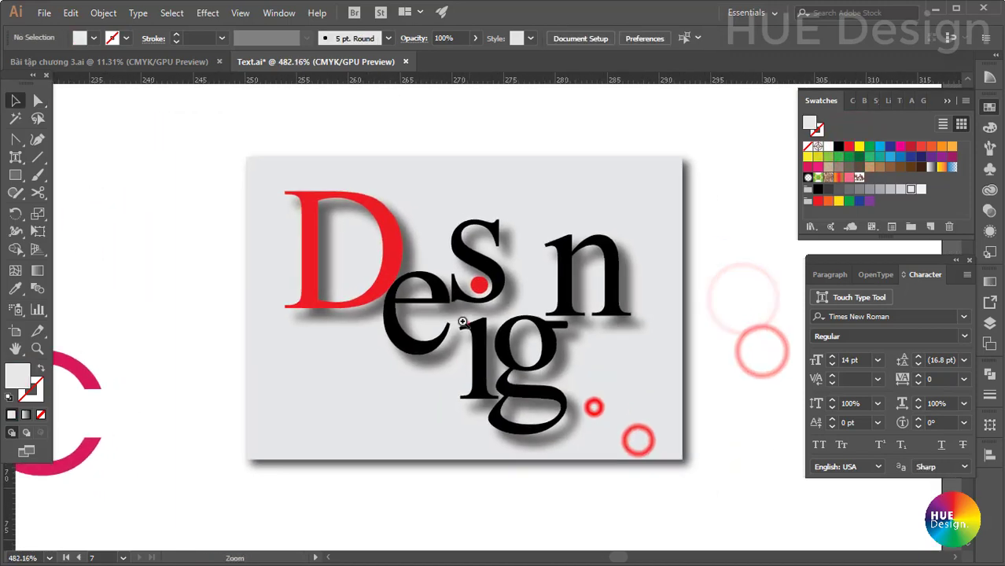
left_click(605, 415)
left_click(471, 341)
left_click(749, 343)
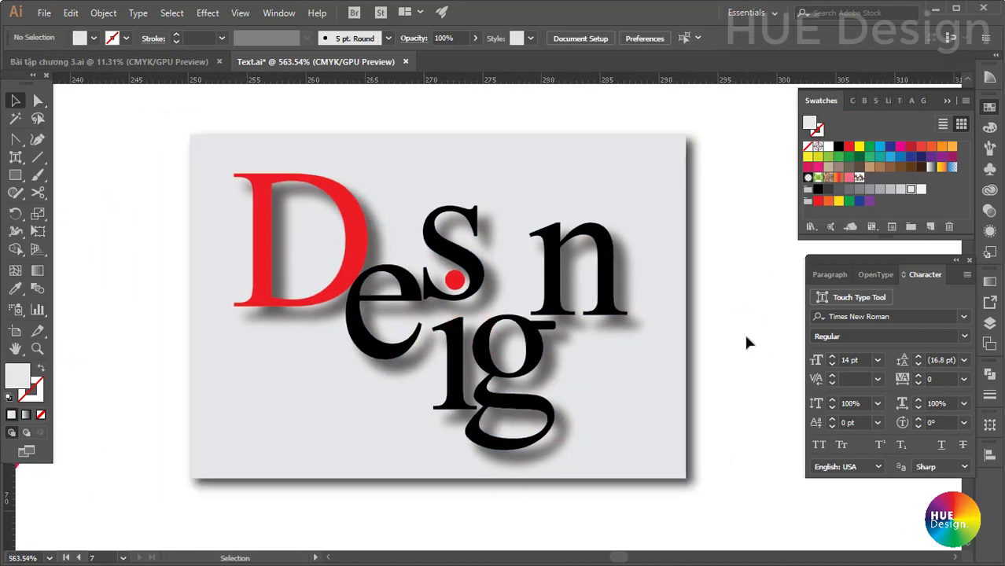
left_click(747, 342)
Draw a thin red rectangle beneath the n.
left_click_drag(15, 174, 62, 196)
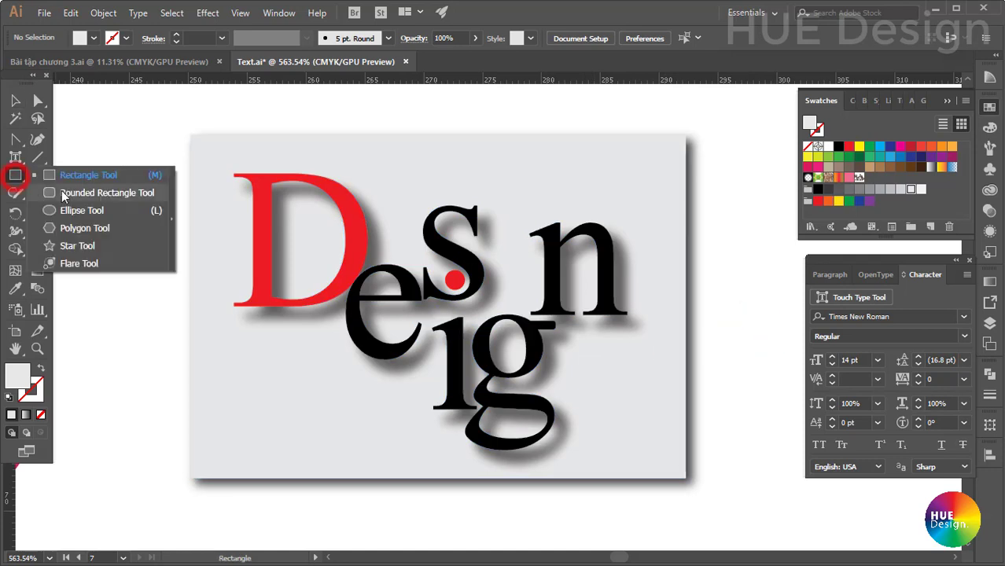
left_click(65, 175)
left_click_drag(566, 321, 629, 326)
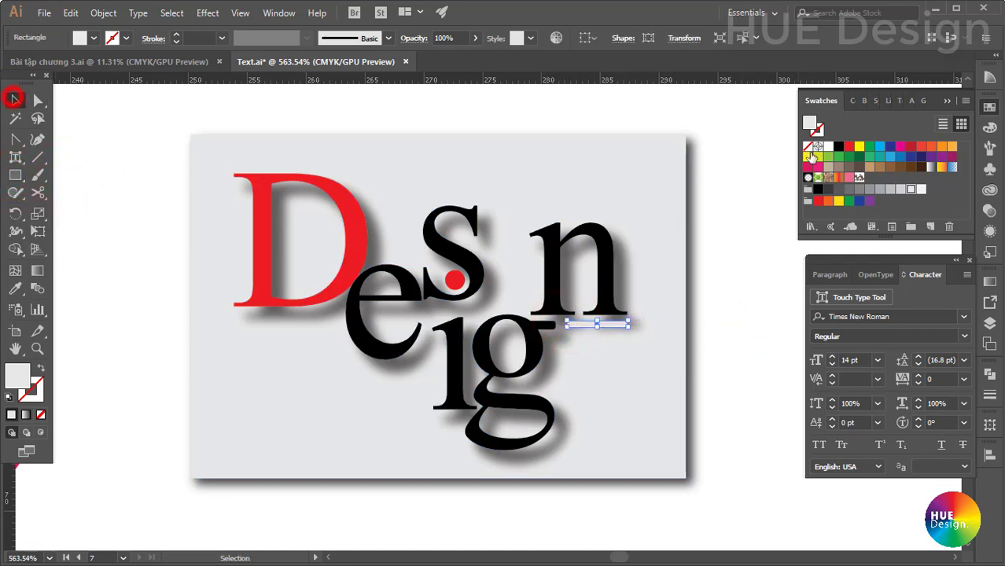
left_click(848, 147)
left_click(778, 257)
Shift the red bar left, stretch its right end under the n, and make it taller.
left_click(511, 283)
left_click(511, 347)
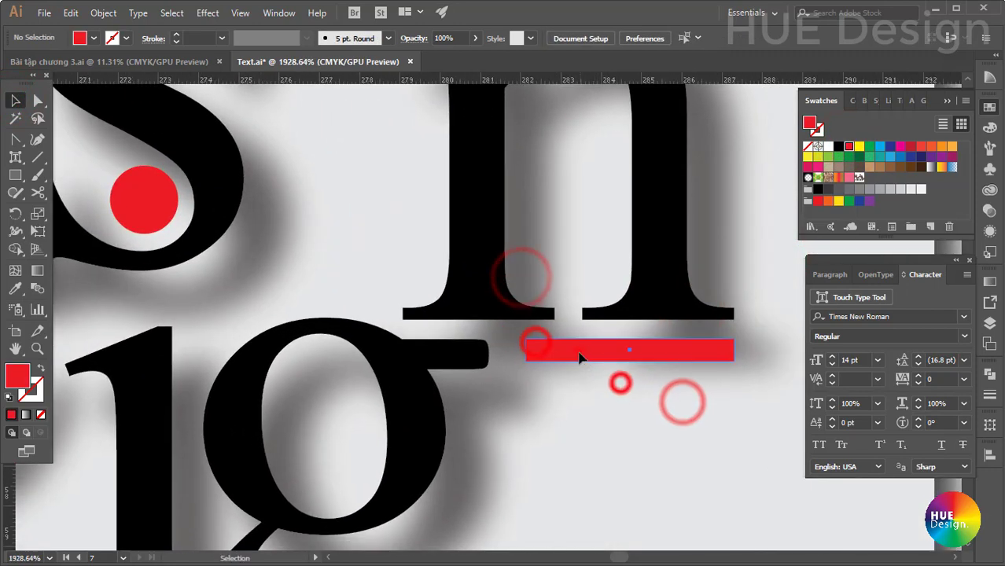
left_click_drag(579, 357, 565, 358)
left_click_drag(722, 349, 735, 349)
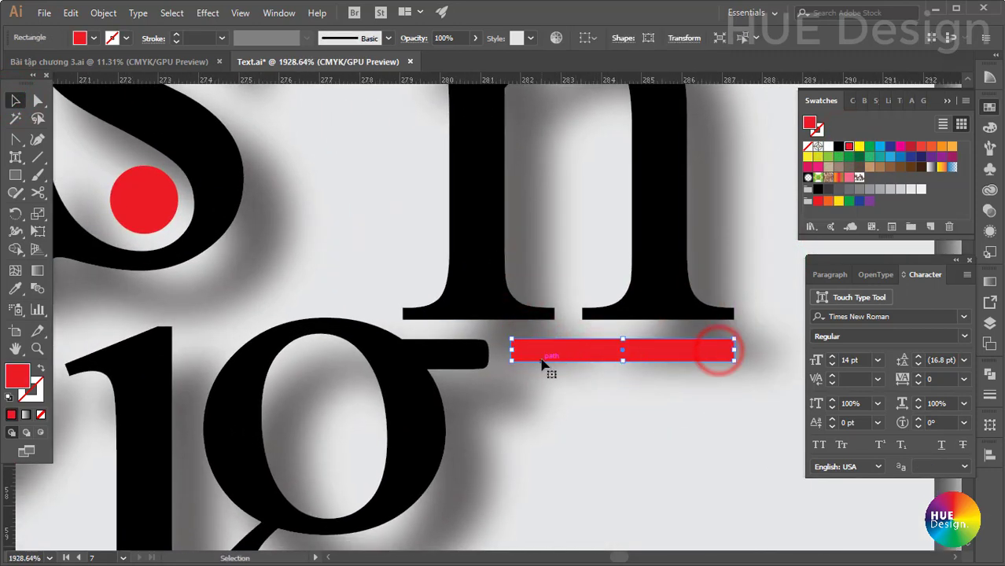
left_click_drag(622, 361, 622, 368)
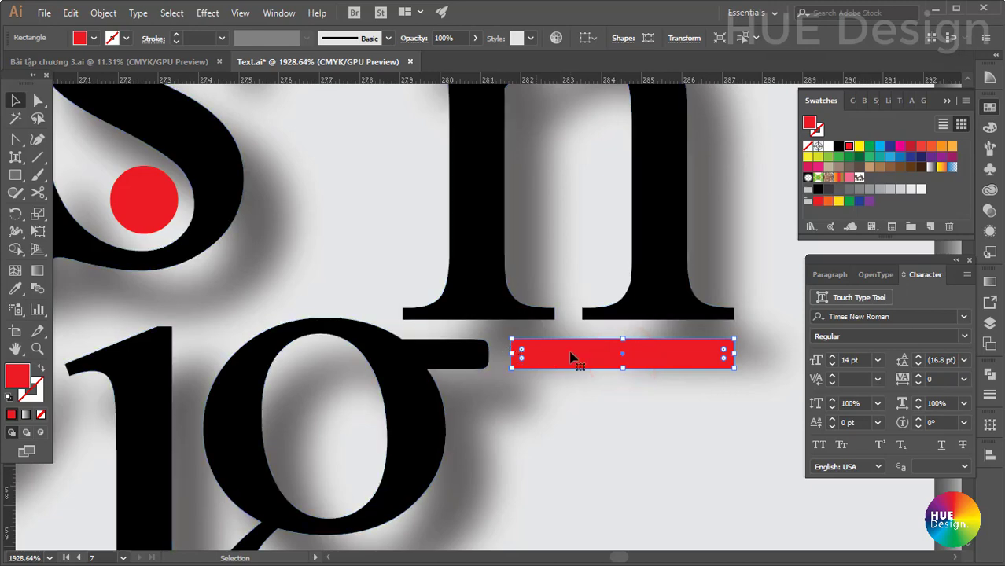
Align the bar's left end and height with the g's ear so they overlap.
scroll(523, 354, "up", 3)
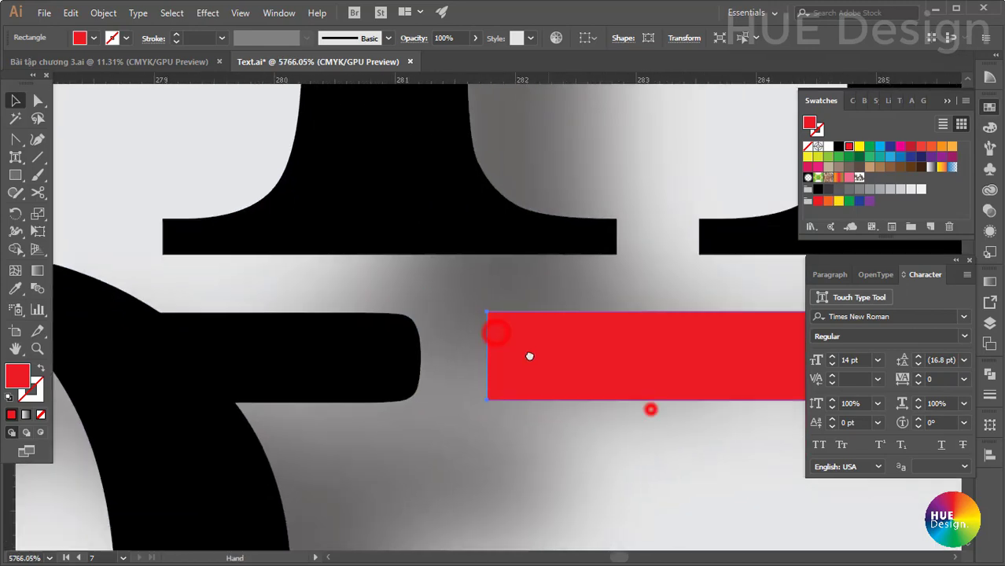
left_click_drag(529, 356, 315, 339)
left_click_drag(440, 336, 307, 334)
left_click_drag(470, 377, 620, 364)
scroll(578, 459, "down", 2)
left_click_drag(325, 356, 260, 356)
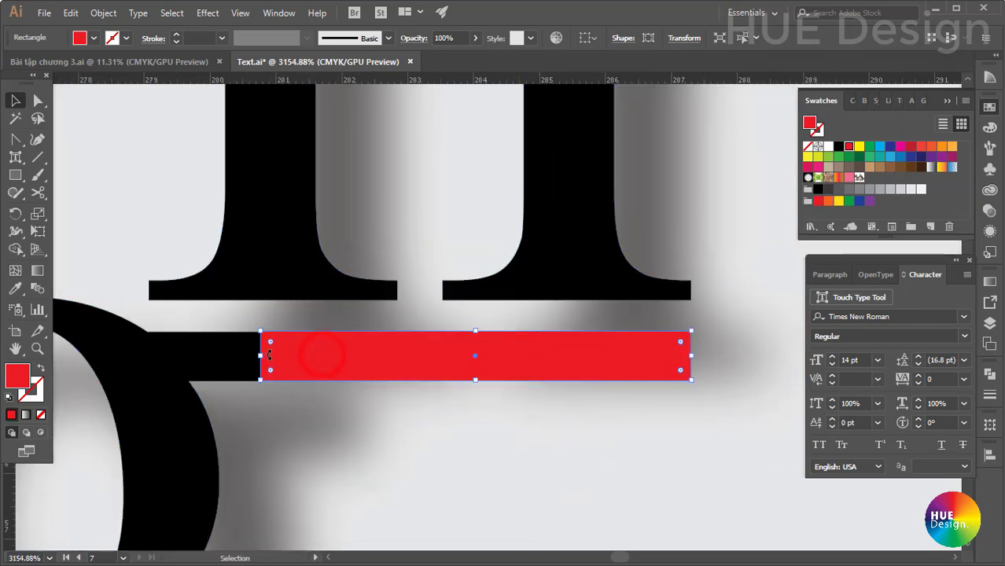
key("ctrl+z")
left_click_drag(388, 366, 314, 359)
Merge the bar's overlapping piece into the black g with Shape Builder.
left_click(223, 357, "shift")
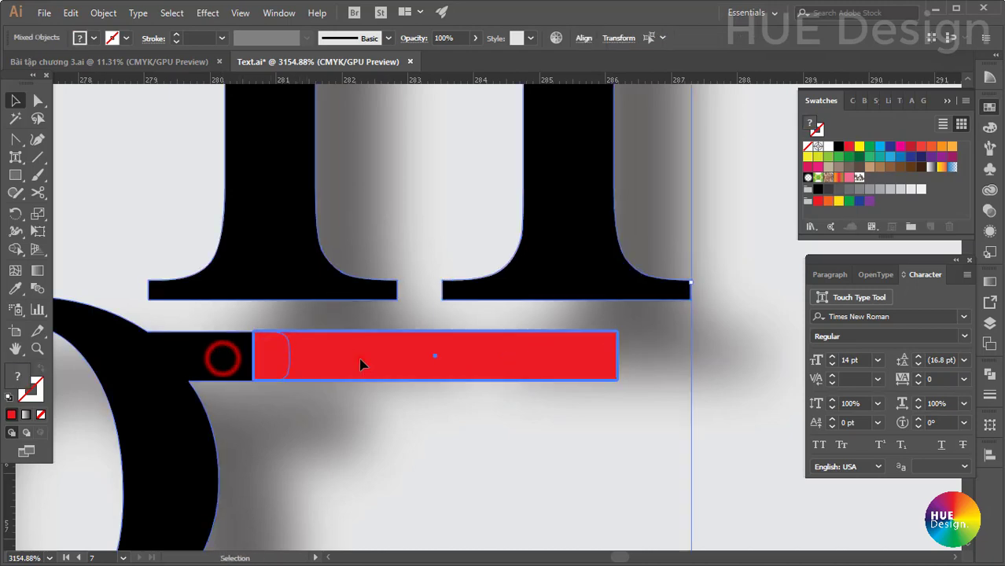
scroll(757, 469, "down", 2)
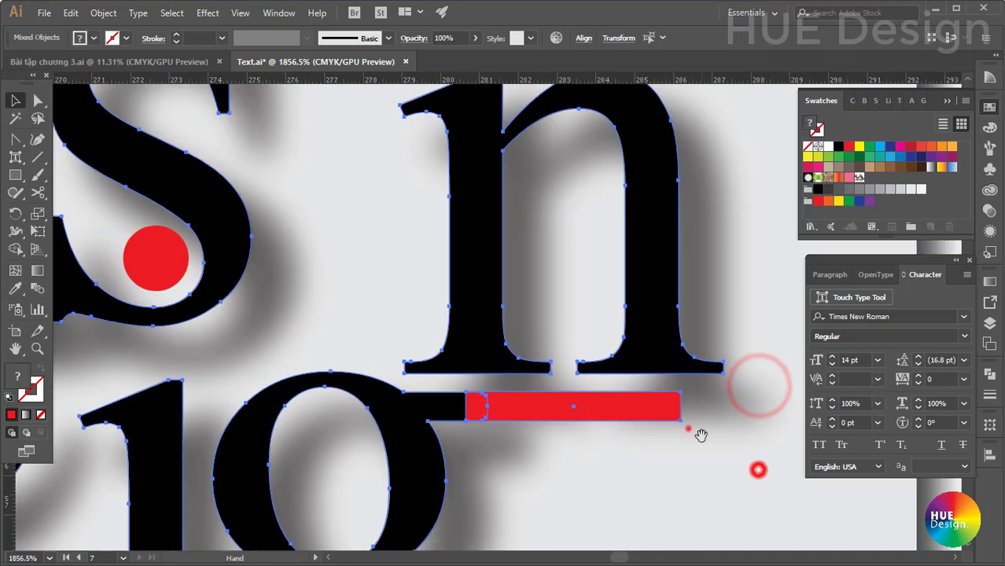
left_click_drag(701, 434, 590, 384)
key("a")
scroll(324, 346, "up", 1)
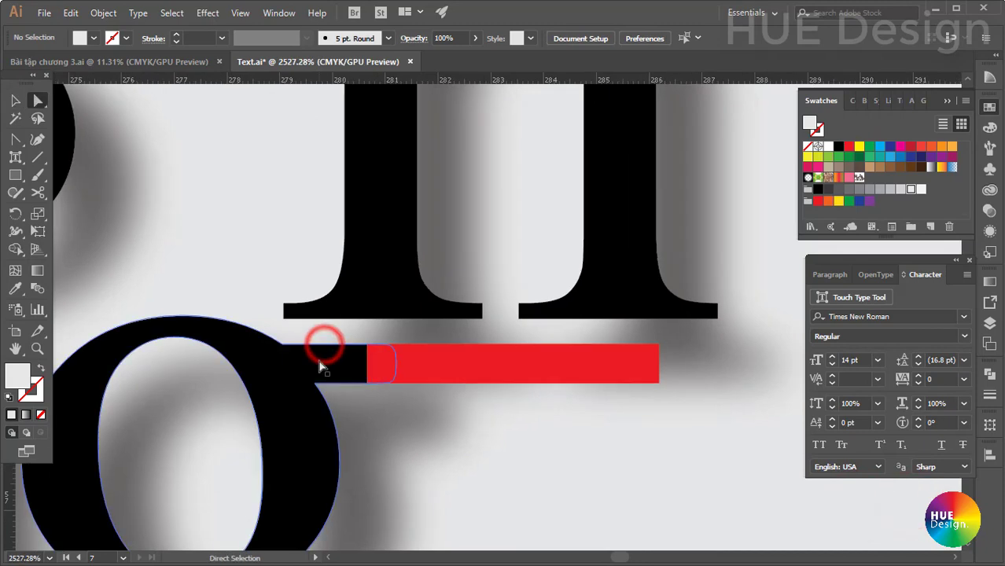
left_click(320, 366)
left_click(434, 362, "shift")
key("shift+m")
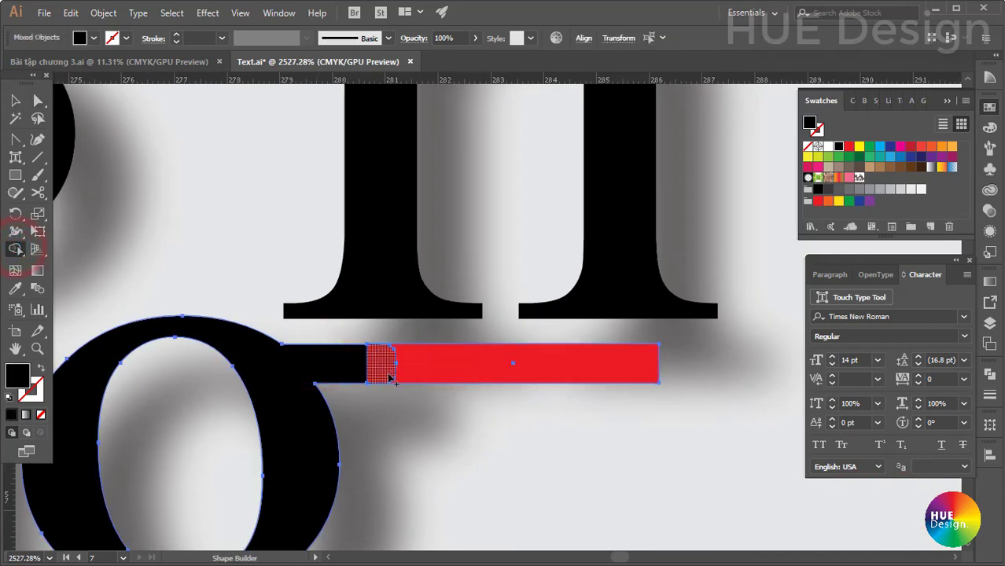
left_click_drag(331, 360, 493, 366)
key("v")
double_click(423, 374)
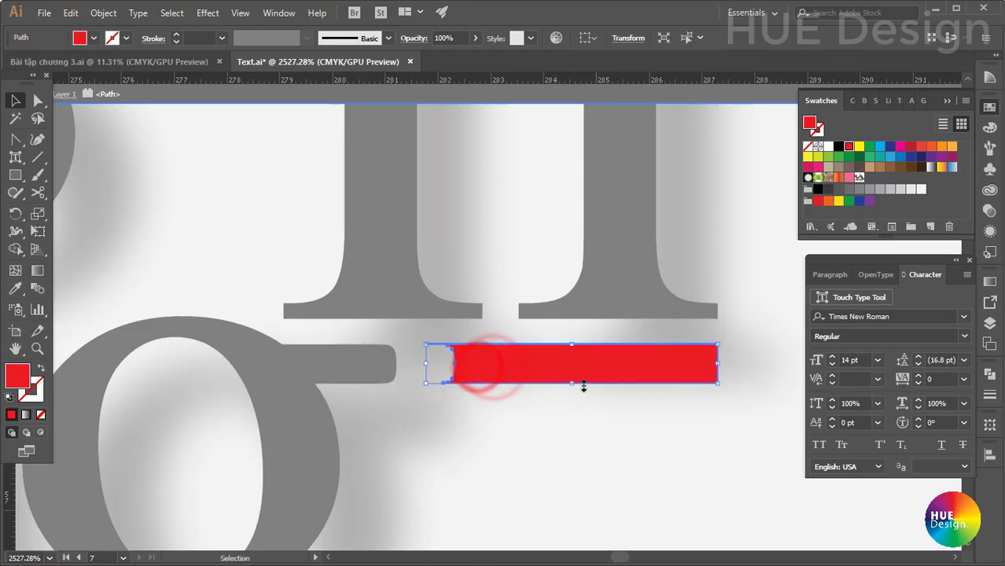
left_click(507, 432, "ctrl+alt")
Exit isolation mode and reselect the red bar.
left_click(764, 363, "ctrl+alt")
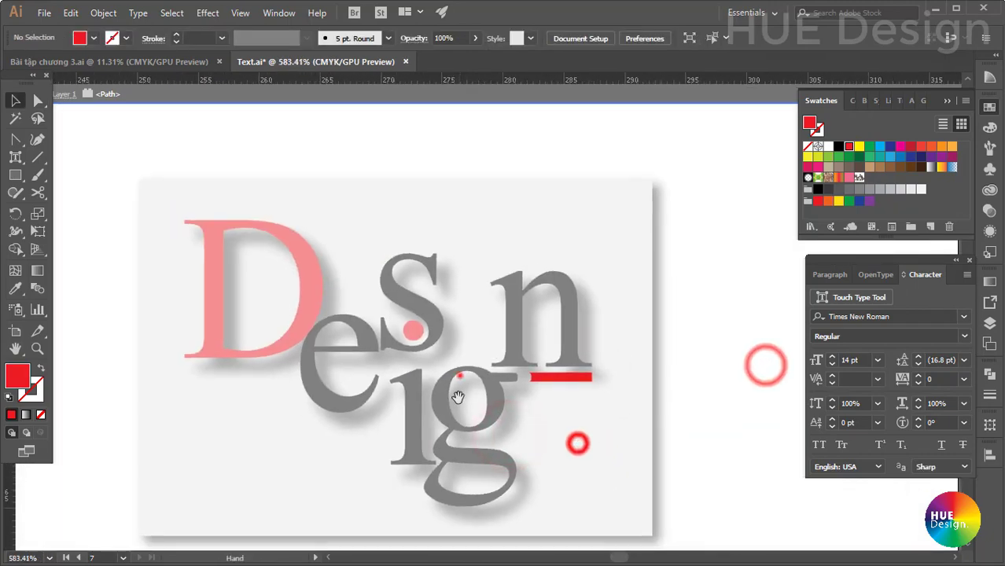
left_click(459, 377, "ctrl+alt")
double_click(723, 347)
left_click_drag(577, 382, 587, 399)
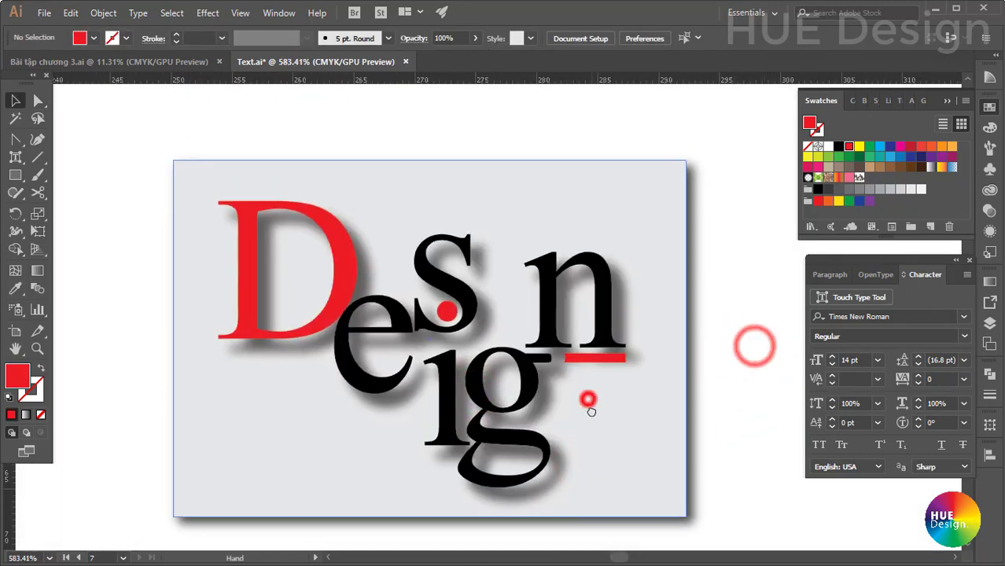
scroll(434, 296, "up", 1)
left_click(607, 364)
Give the red bar a drop shadow at 60% opacity.
left_click(208, 13)
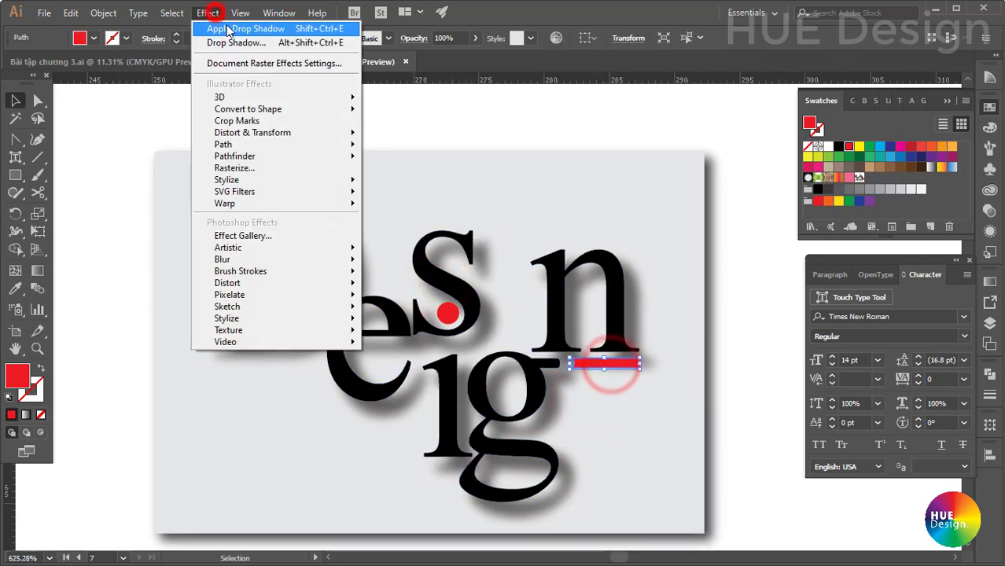
left_click(725, 321)
left_click(607, 363)
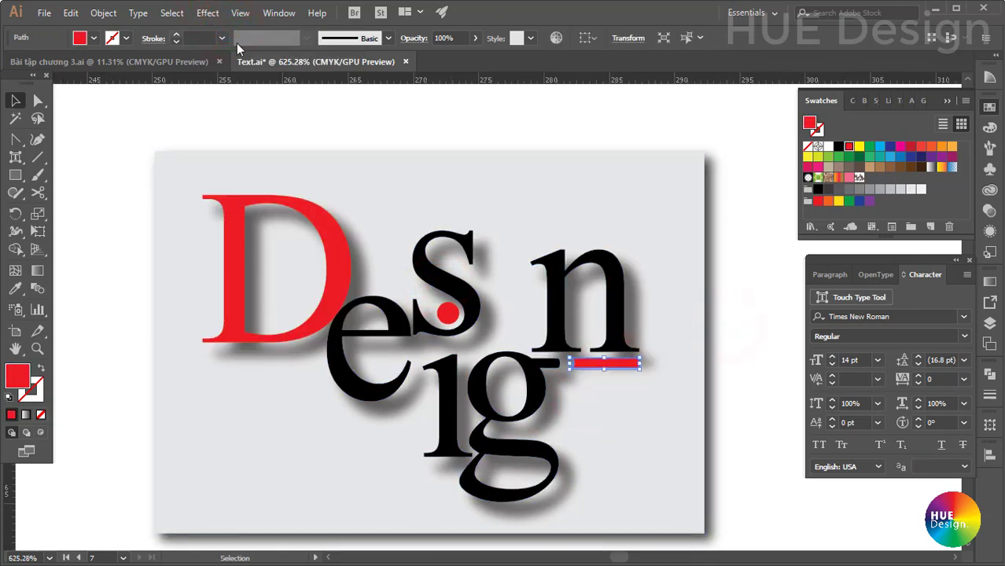
left_click(207, 13)
left_click(229, 44)
left_click_drag(800, 249, 762, 249)
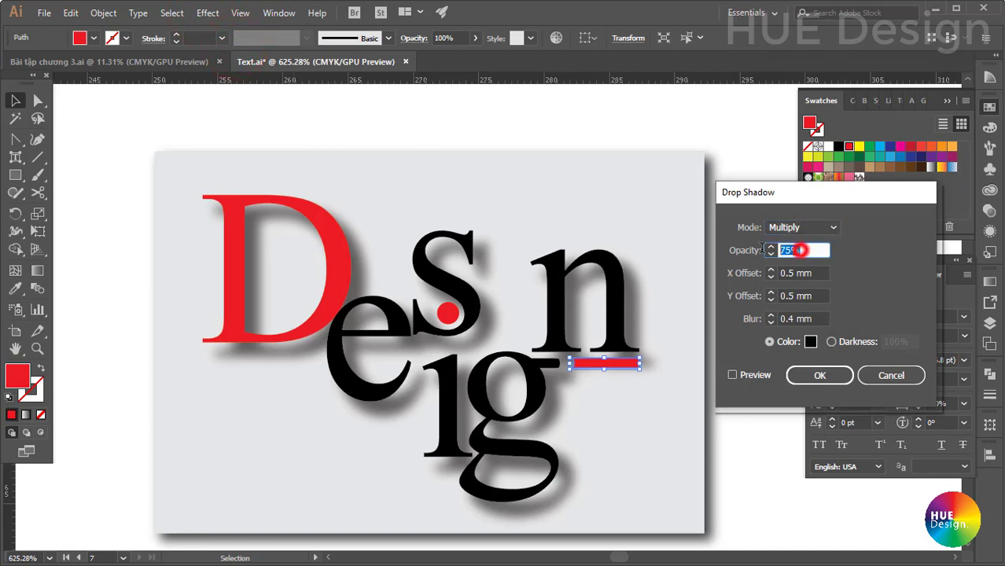
left_click(734, 376)
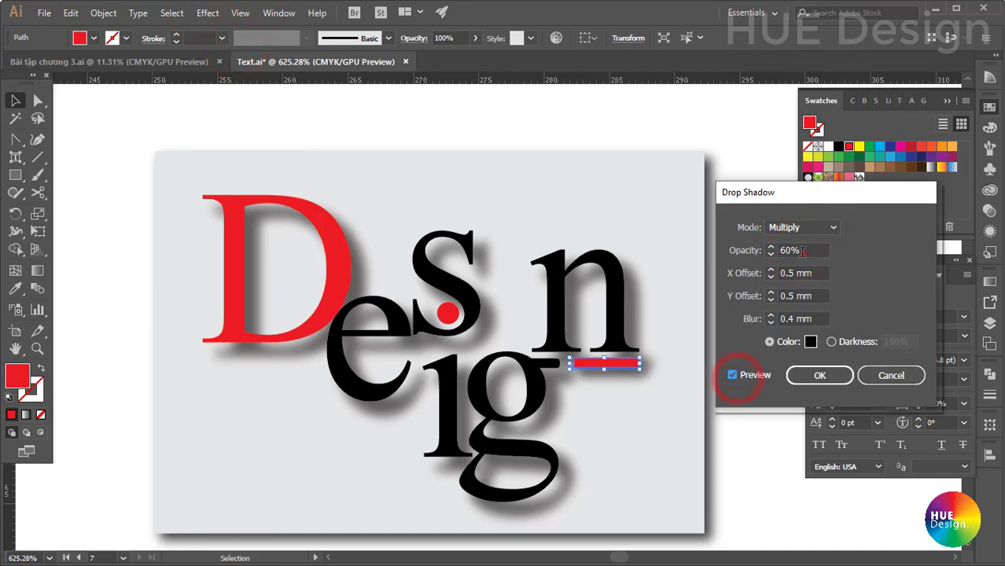
key("Return")
left_click(724, 353)
scroll(658, 352, "up", 1)
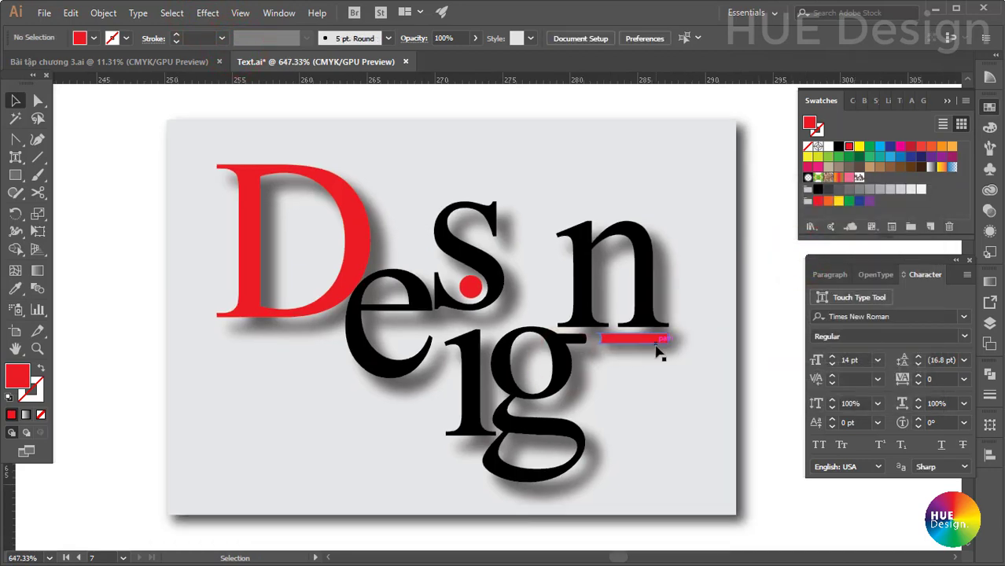